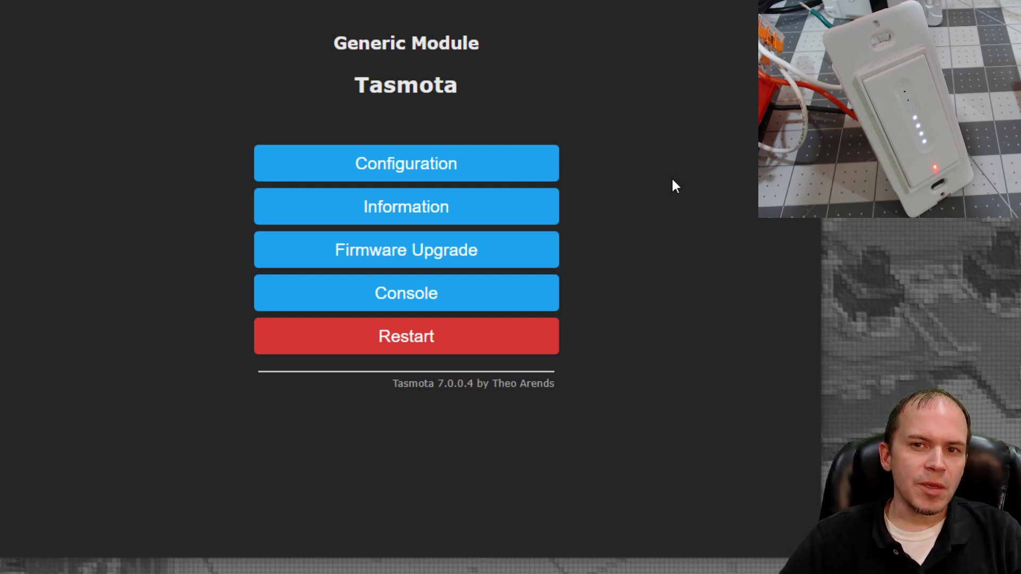
Change the module type in Configure Module to Tuya MCU (54) and save it.
click(487, 168)
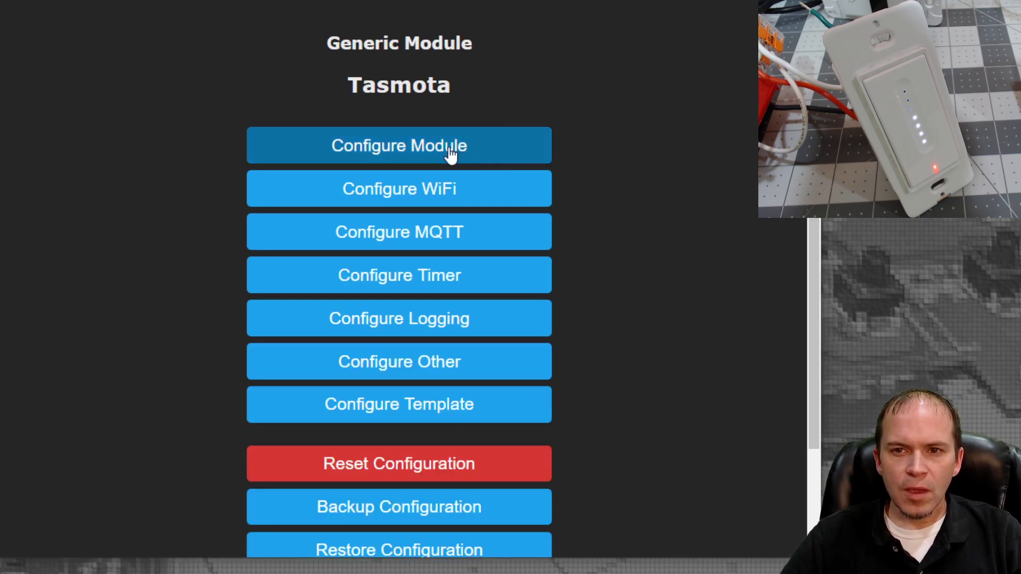
click(449, 153)
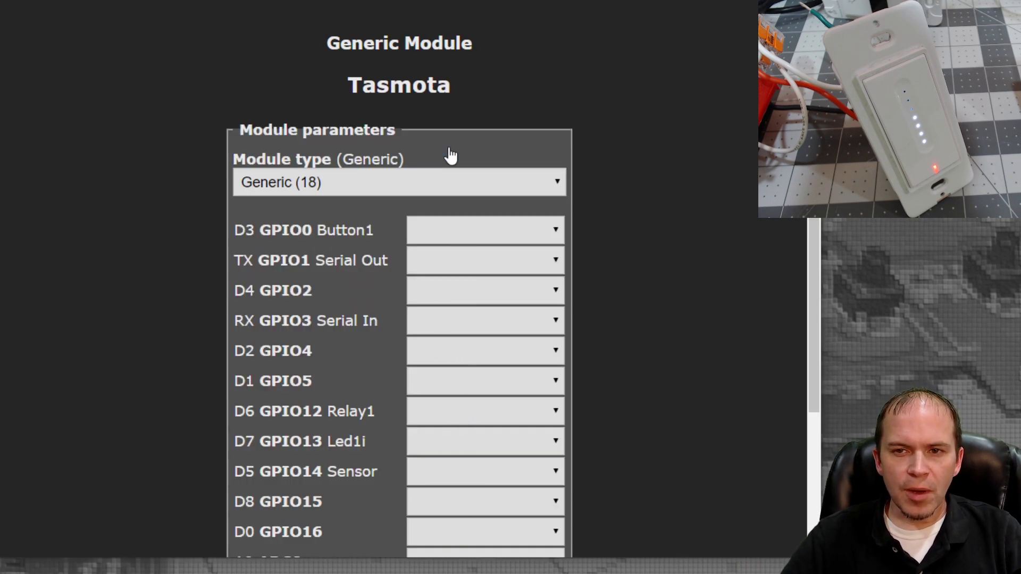
click(367, 188)
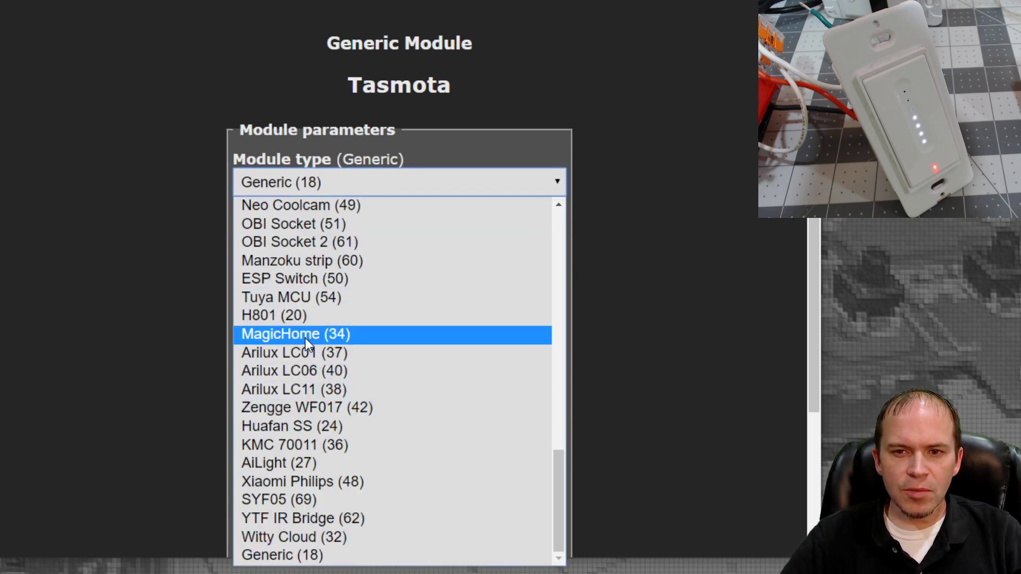
click(299, 298)
scroll(447, 449, down, 3)
click(428, 458)
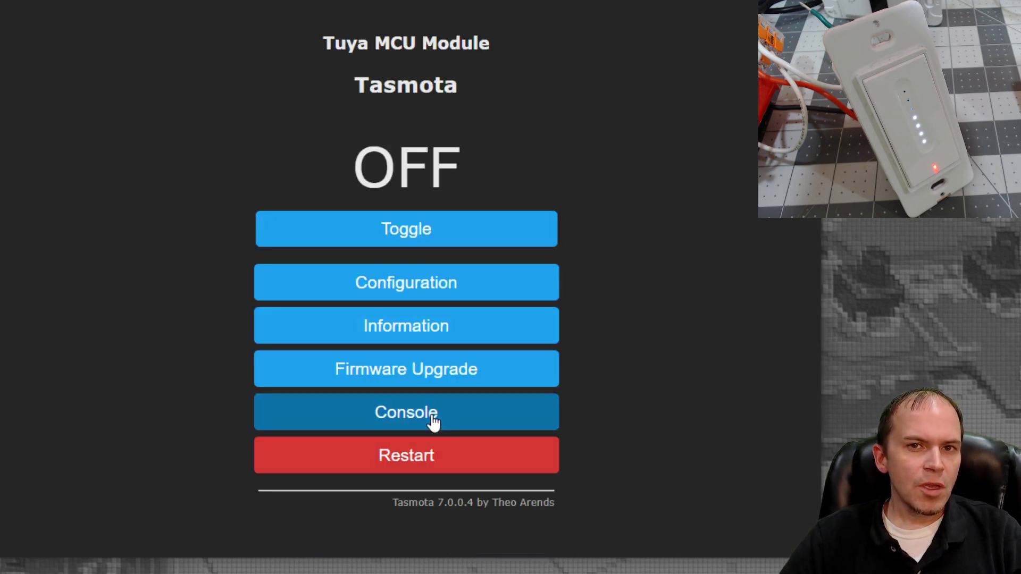
In the console, run 'weblog 4' so Tuya serial messages appear in the log.
click(433, 421)
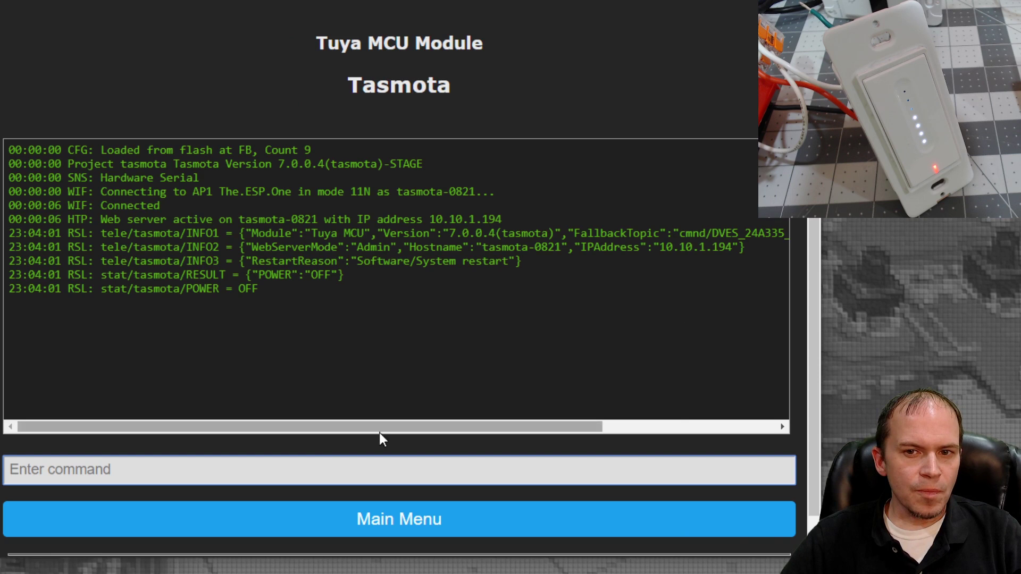
text(weblog)
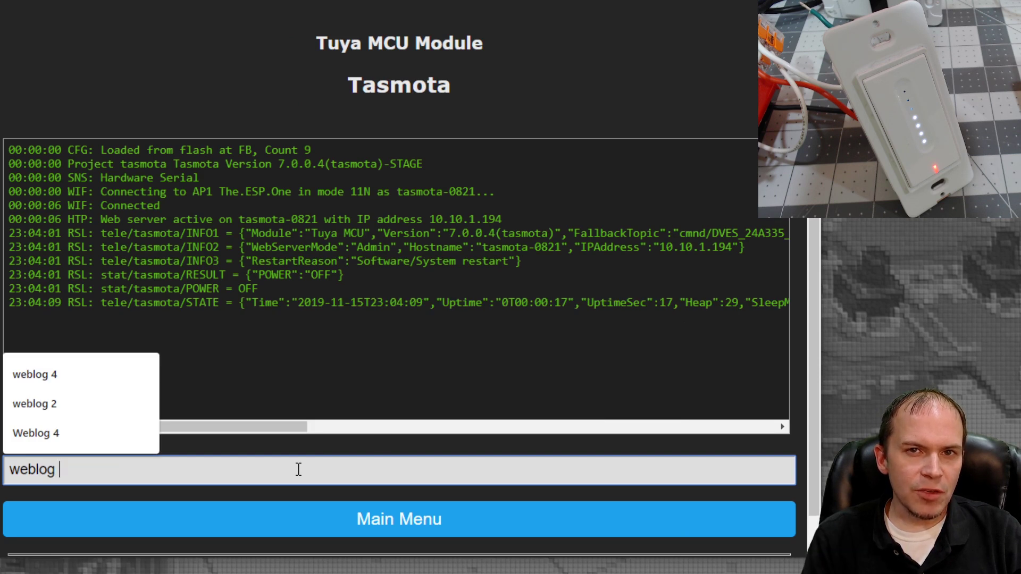
text( 4)
key(Return)
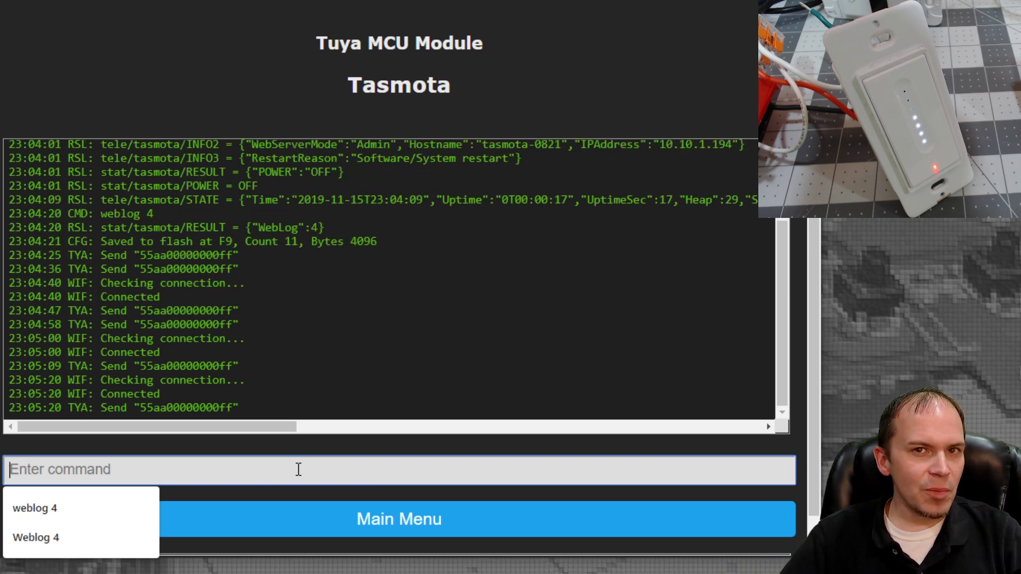
In Configure Module, assign Tuya Rx (108) to GPIO13 and Tuya Tx (107) to GPIO15.
click(329, 525)
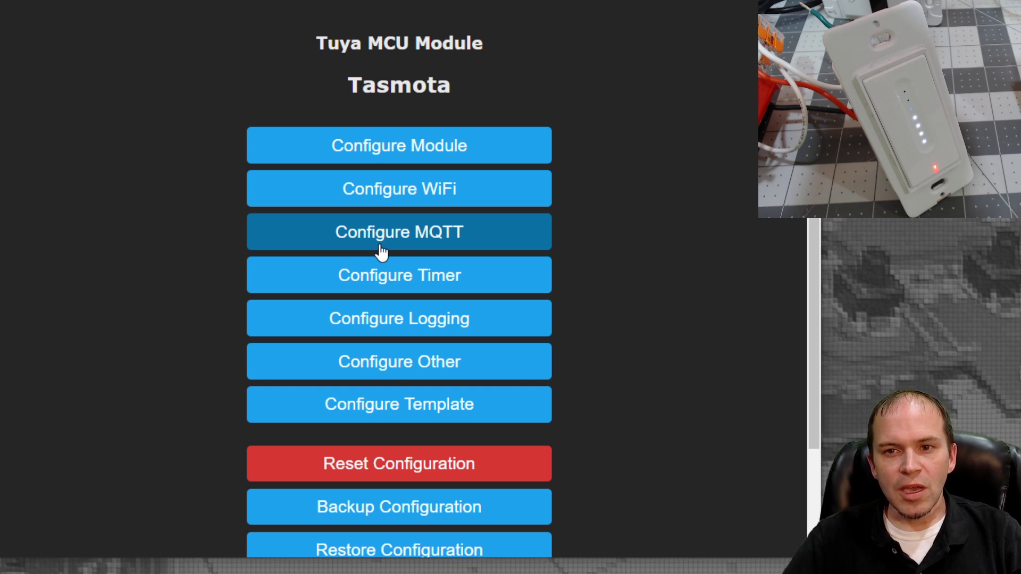
click(384, 153)
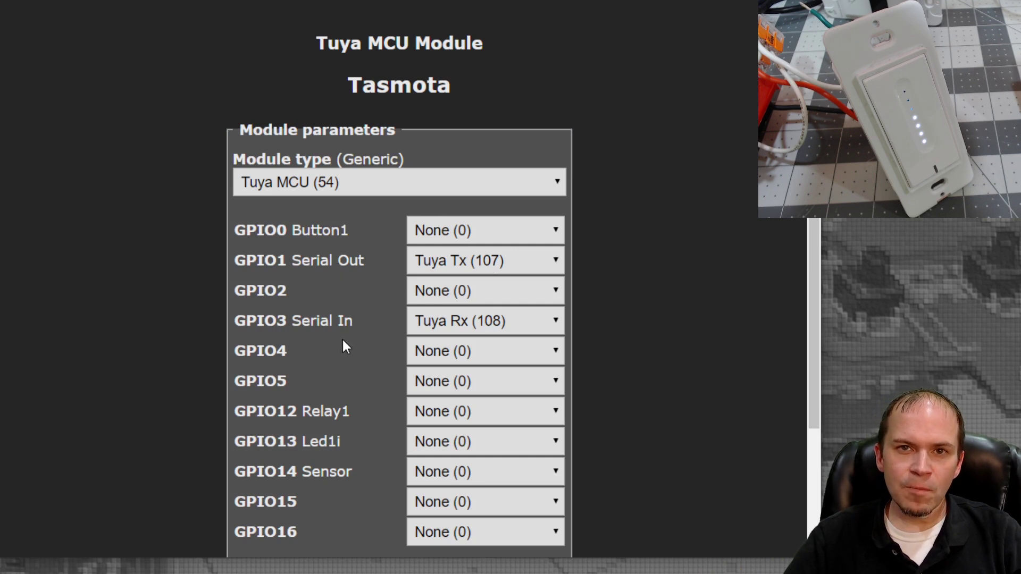
scroll(343, 342, down, 1)
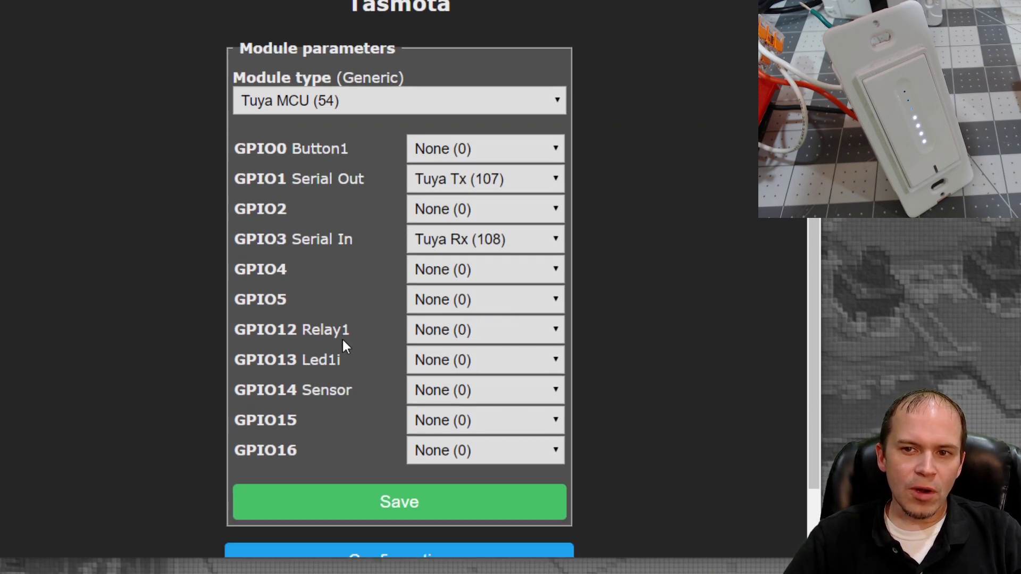
click(467, 364)
scroll(468, 426, down, 3)
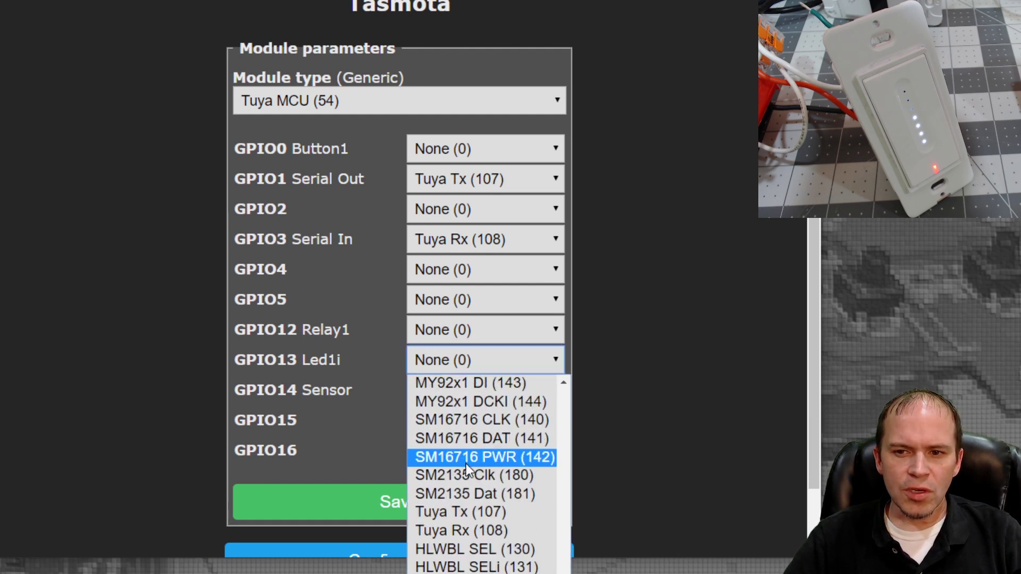
click(470, 529)
click(474, 429)
scroll(474, 500, down, 10)
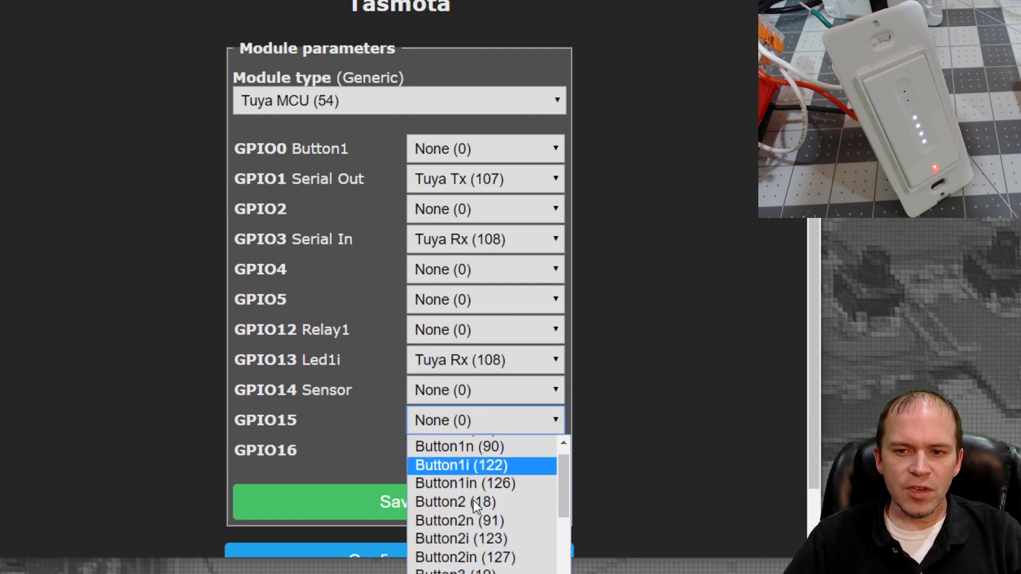
scroll(473, 500, down, 12)
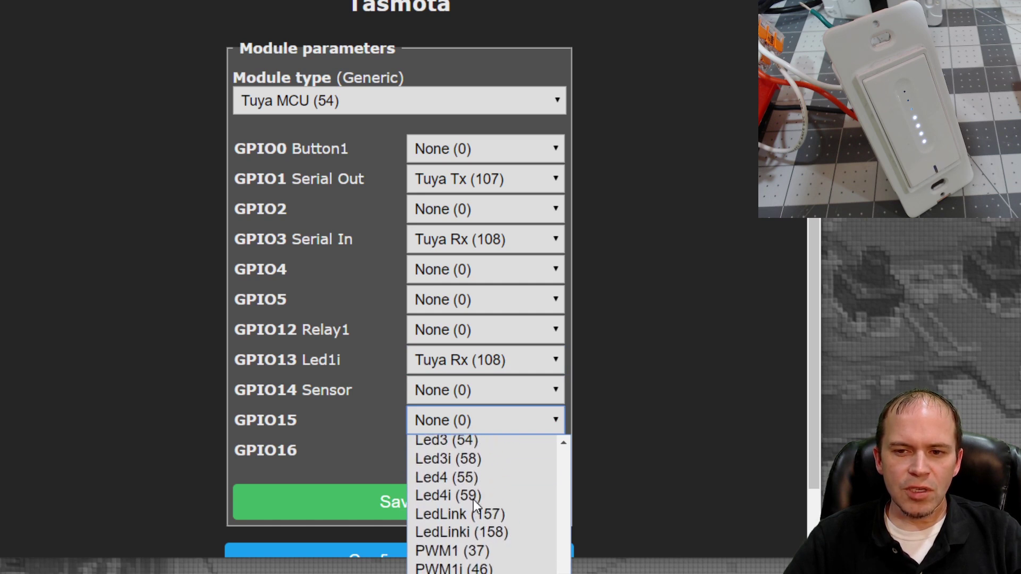
scroll(473, 505, down, 3)
click(474, 506)
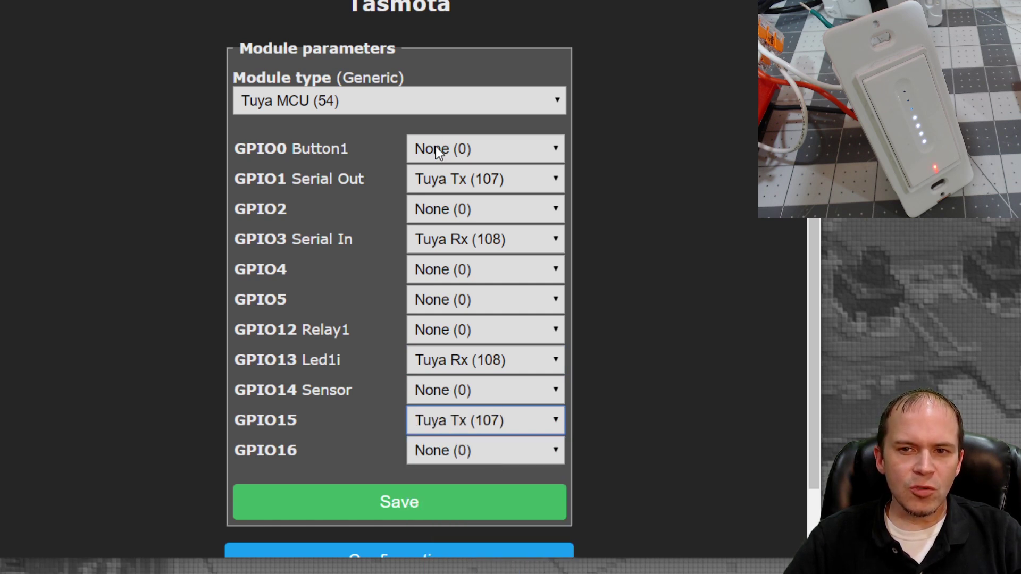
Set GPIO1 and GPIO3 to None (0) and save the pin assignments.
click(452, 183)
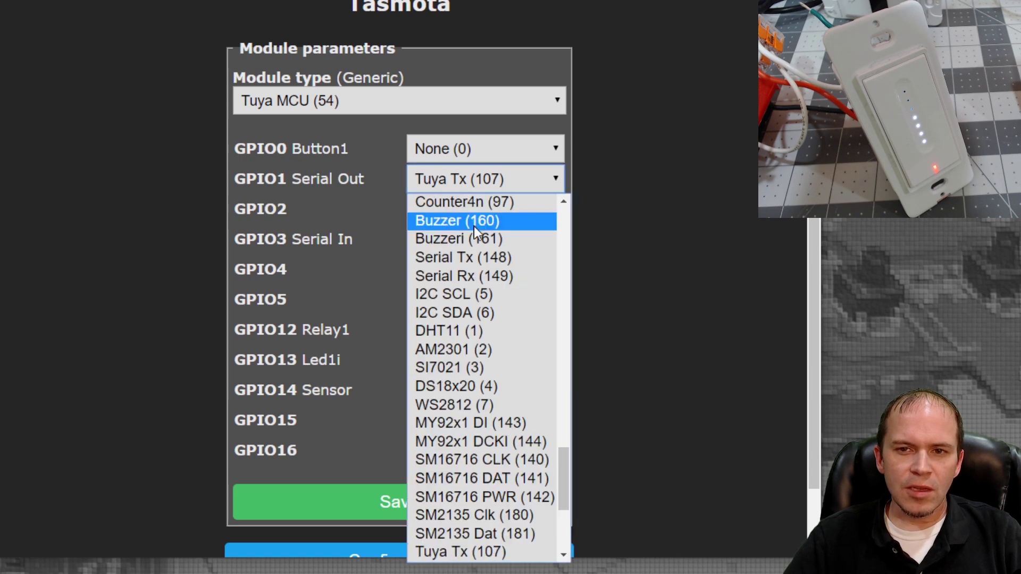
drag(566, 458, 558, 201)
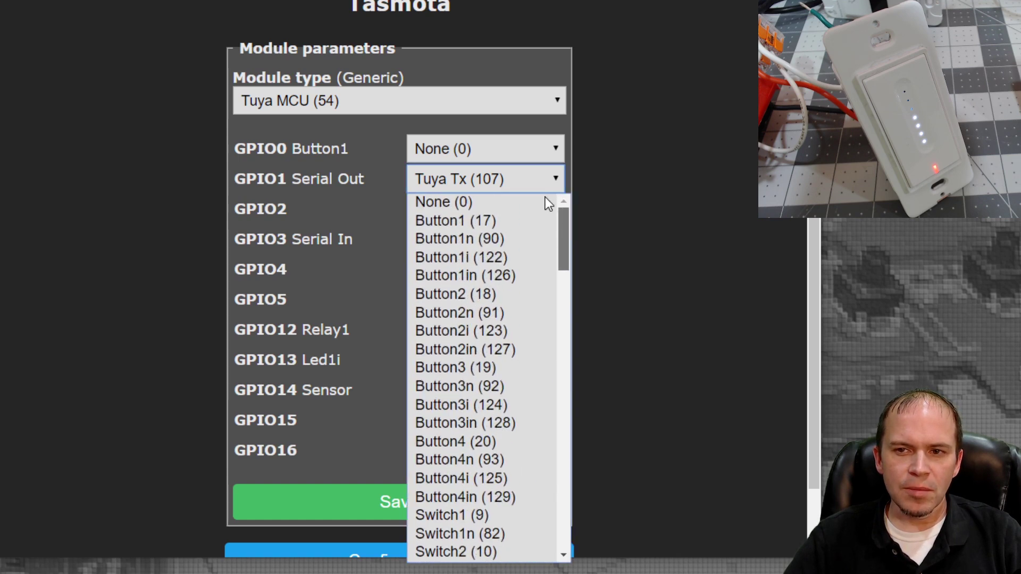
click(503, 200)
click(503, 244)
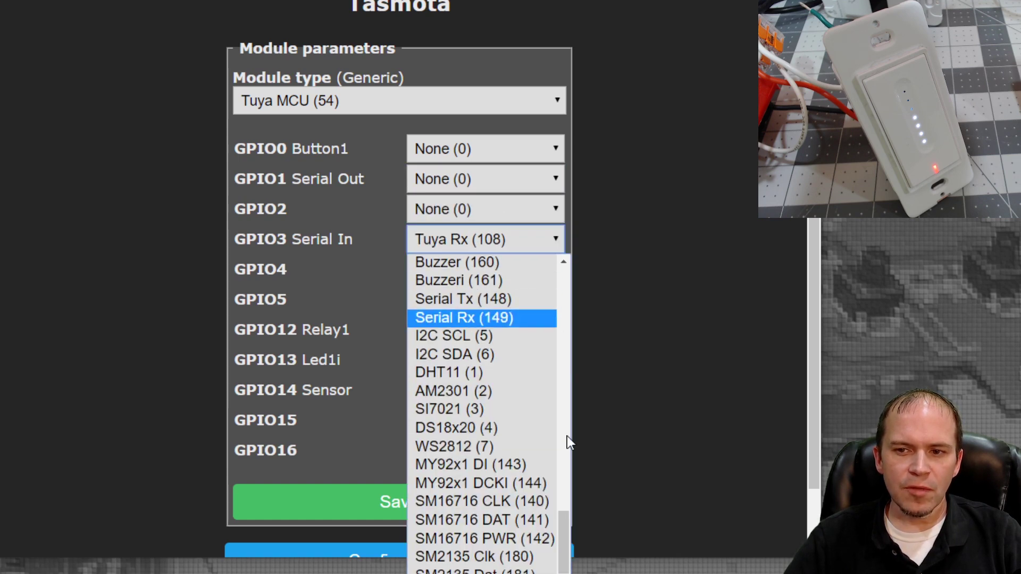
click(567, 515)
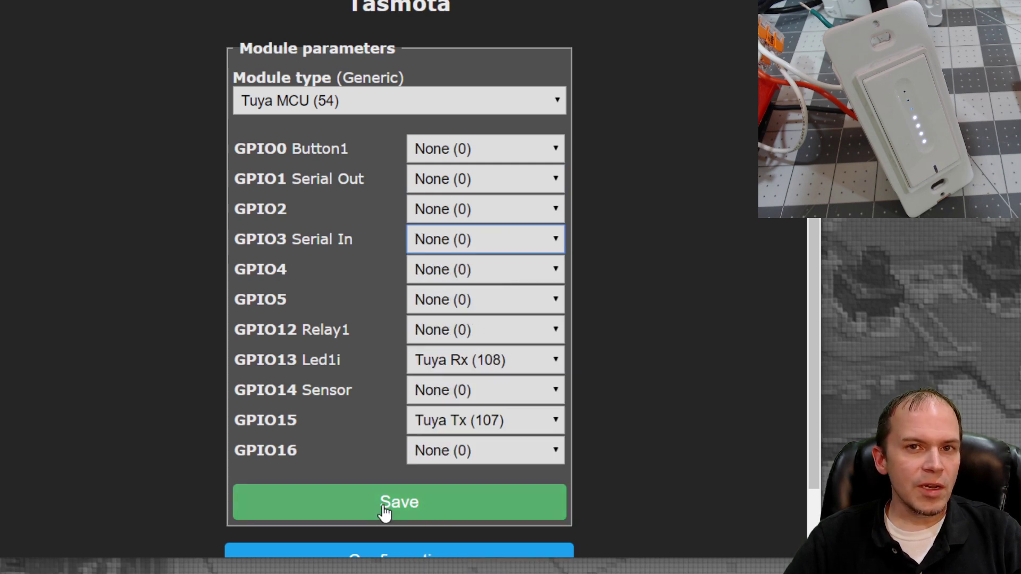
click(385, 512)
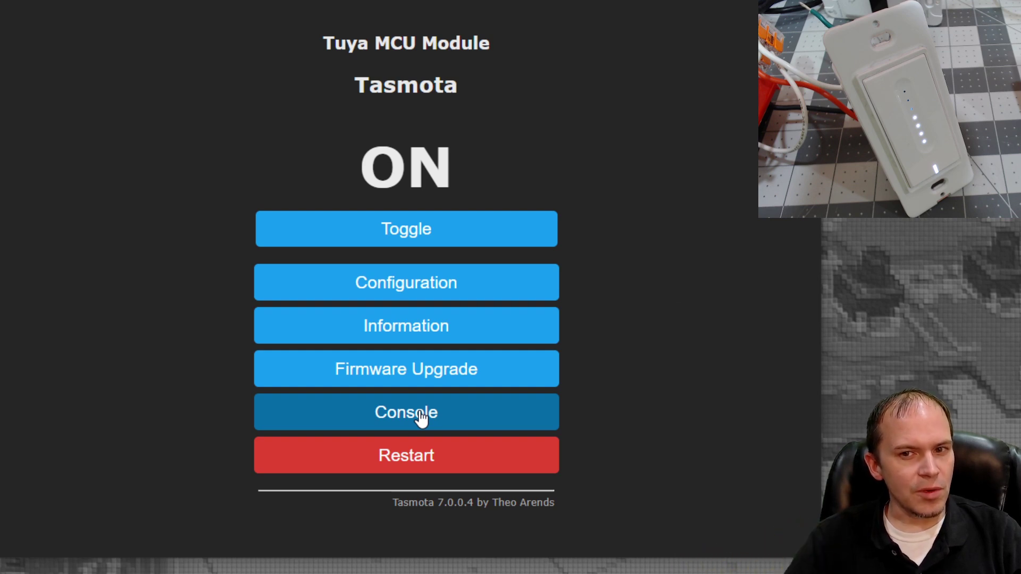
Reopen the console to view the log showing fnId=11 set for dpId=1 with relay On.
click(421, 418)
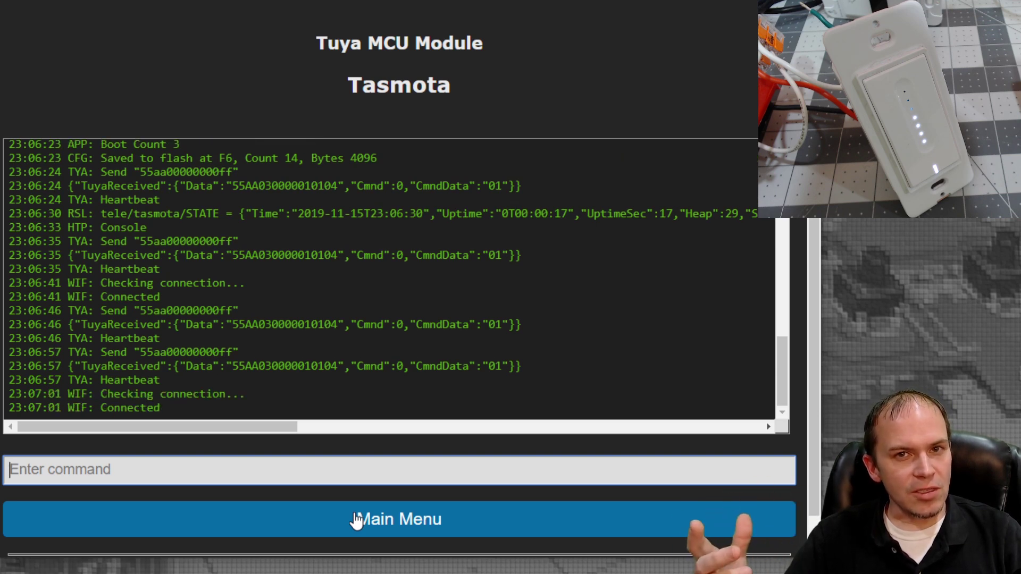
click(356, 520)
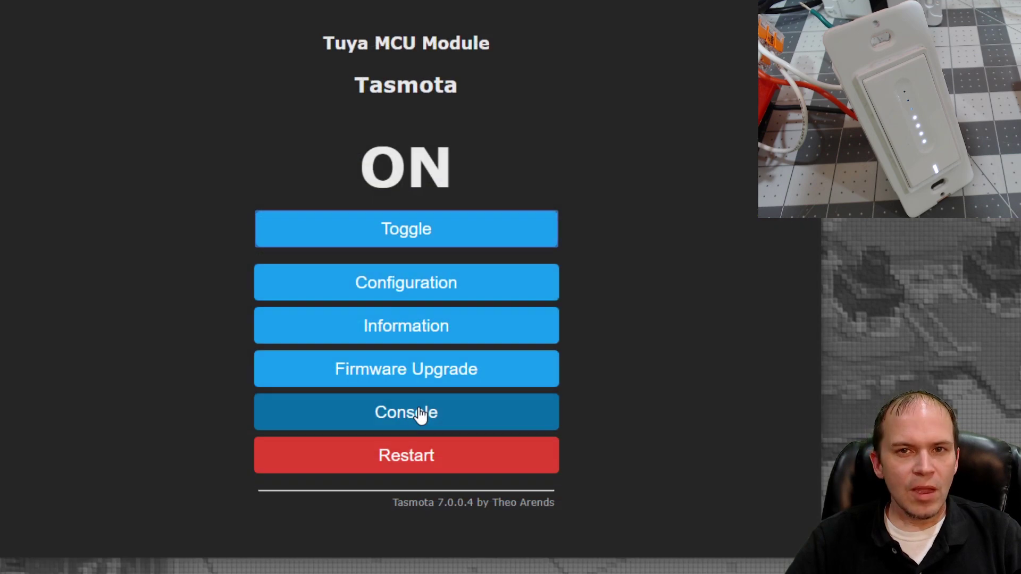
click(420, 415)
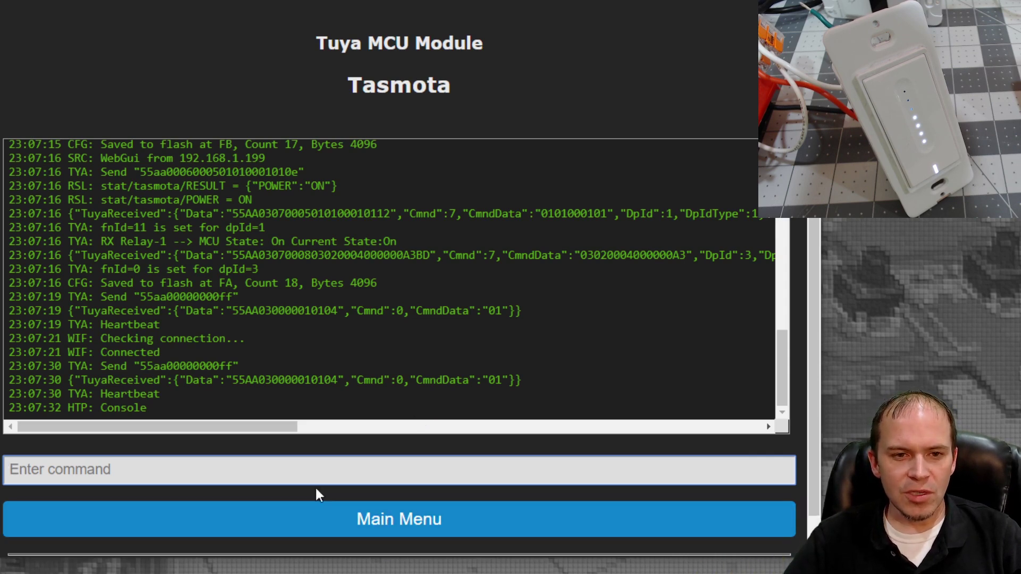
Switch to the TuyaMCU Configurations wiki page listing dimmer FunctionId 21 with dpId 2 or 3.
click(245, 0)
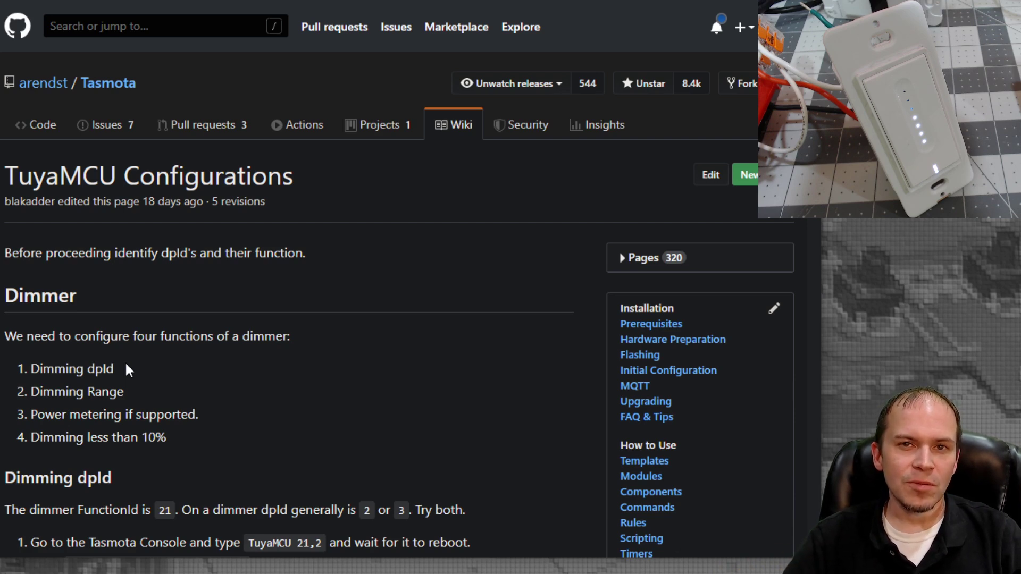
Scroll down to the wiki's Dimming dpId section, then go back to the Tasmota console.
scroll(126, 366, down, 3)
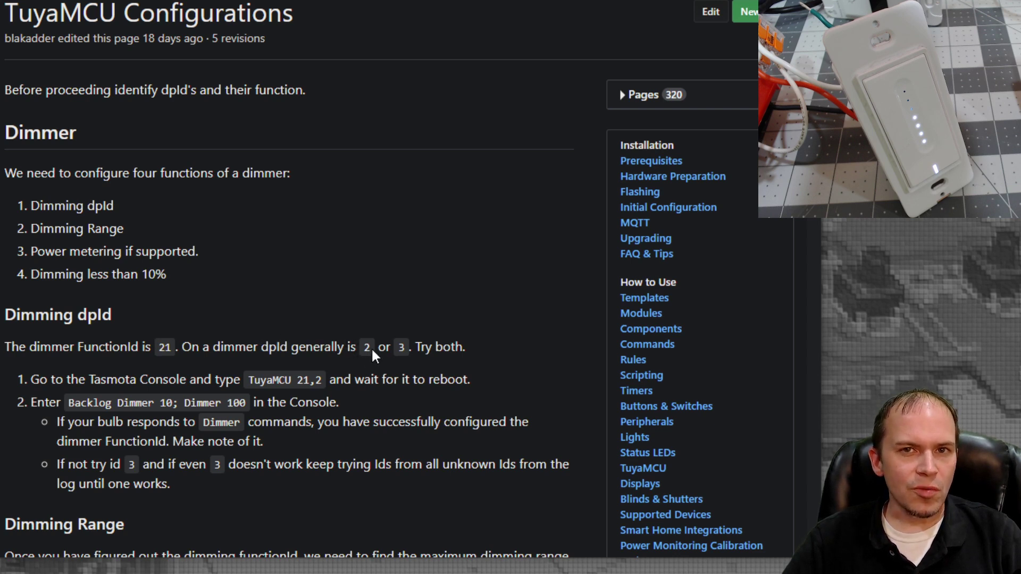
key(ctrl+Tab)
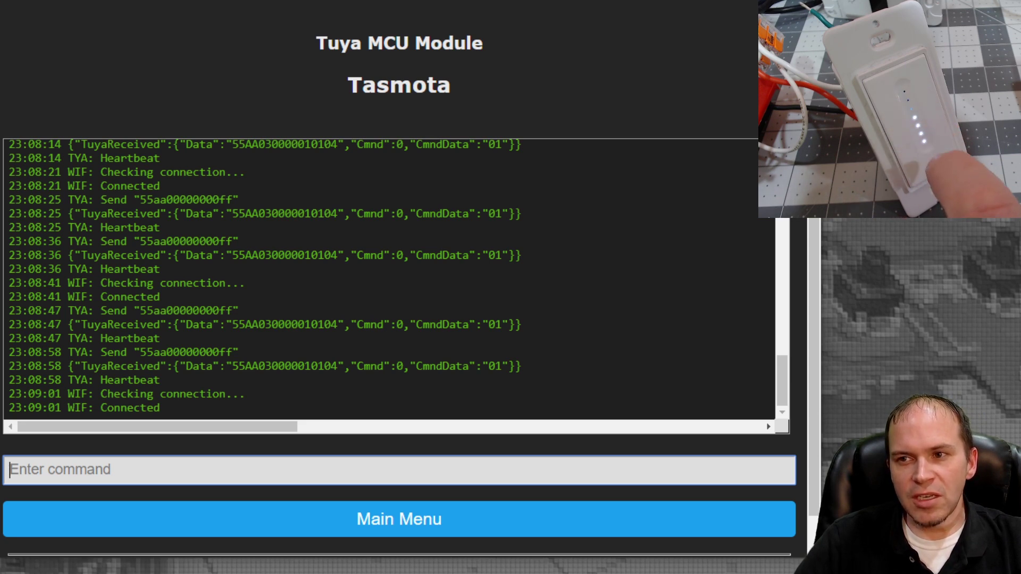
Highlight 'dpId=3' in the console log, then return to the TuyaMCU wiki page.
click(361, 322)
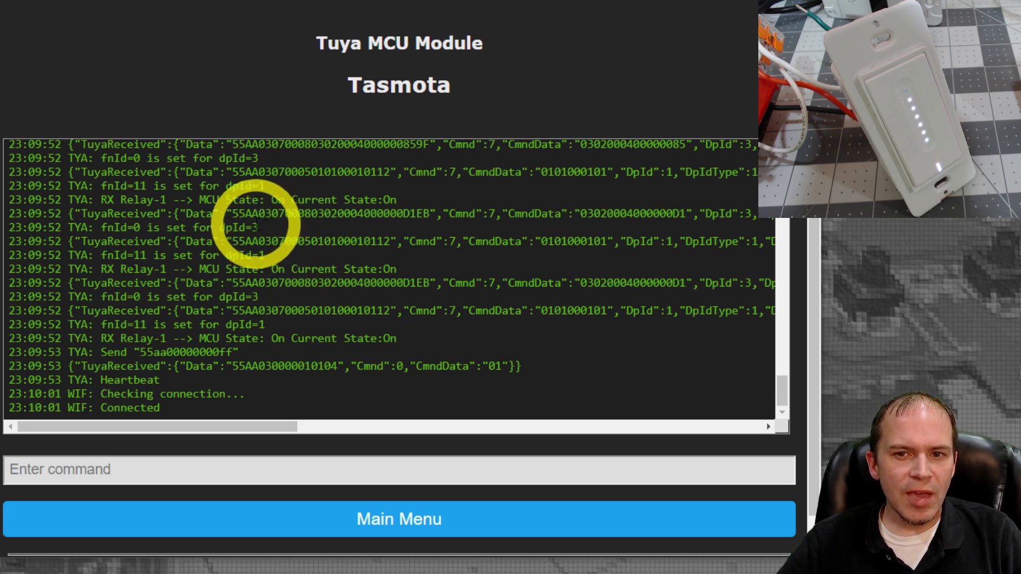
drag(260, 186, 204, 185)
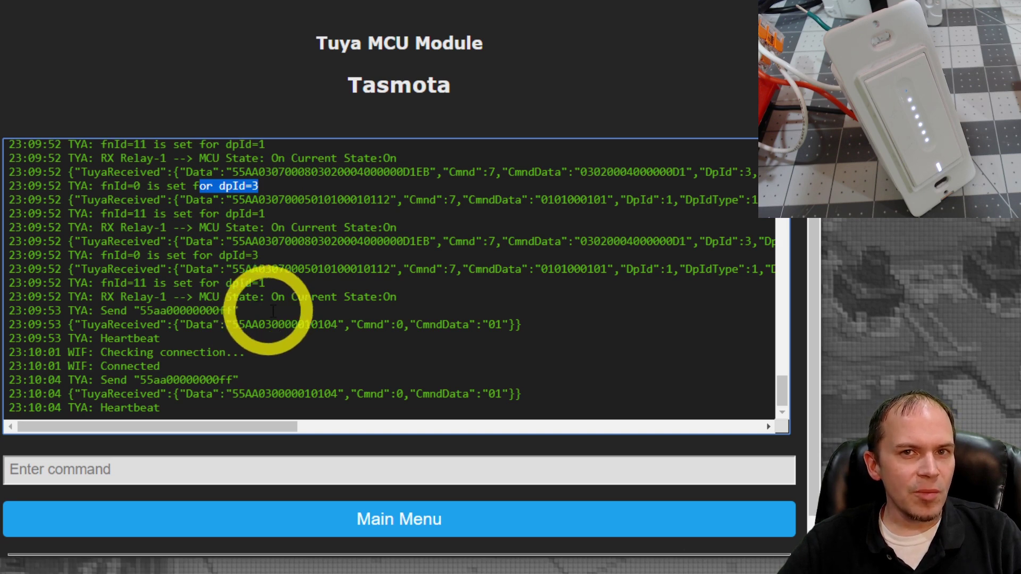
key(ctrl+Tab)
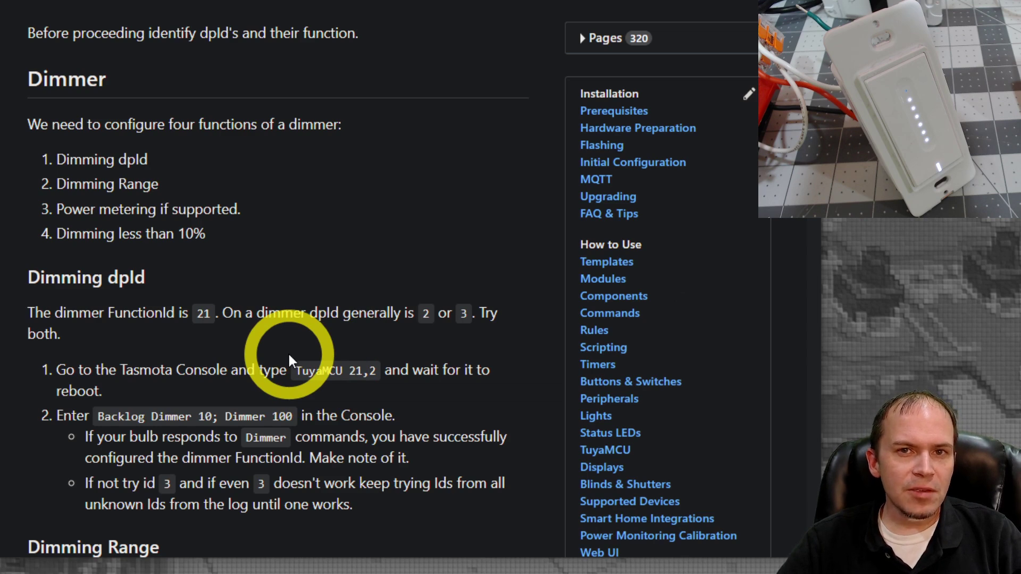
Run TuyaMCU 21,3 in the console to map the dimmer to dpId 3, then return to the main page.
key(ctrl+shift+Tab)
click(287, 474)
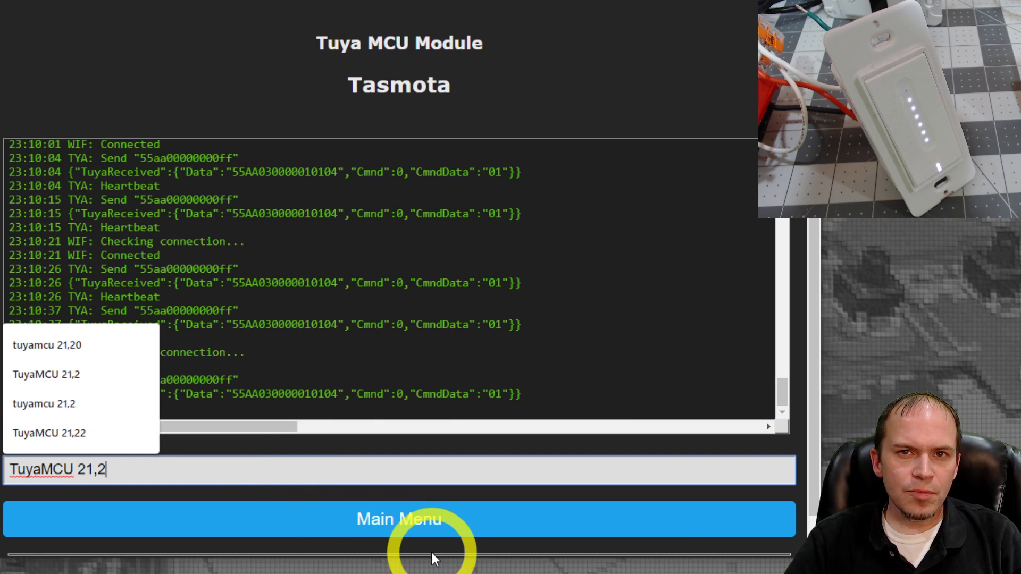
key(BackSpace)
text(3)
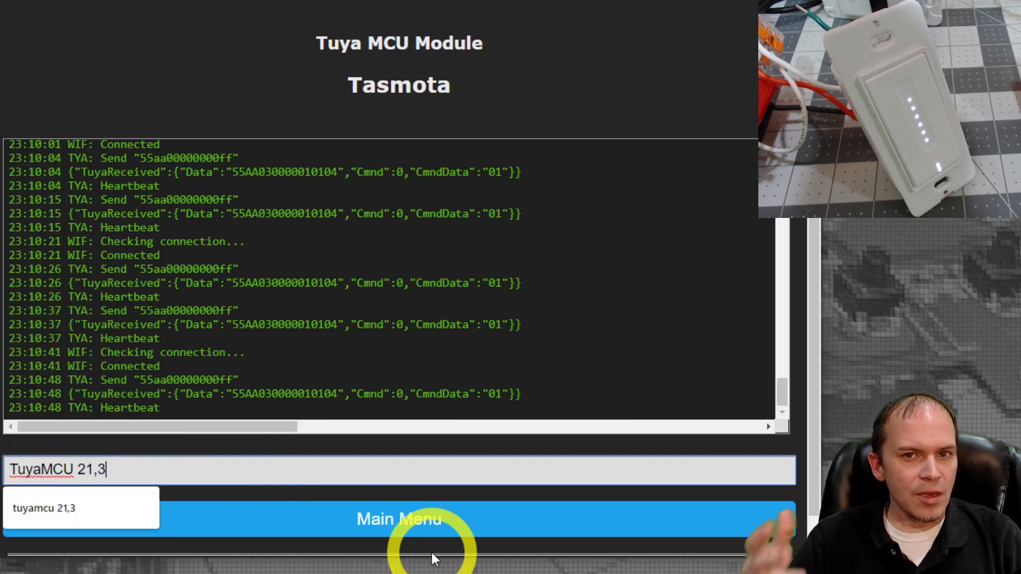
key(Return)
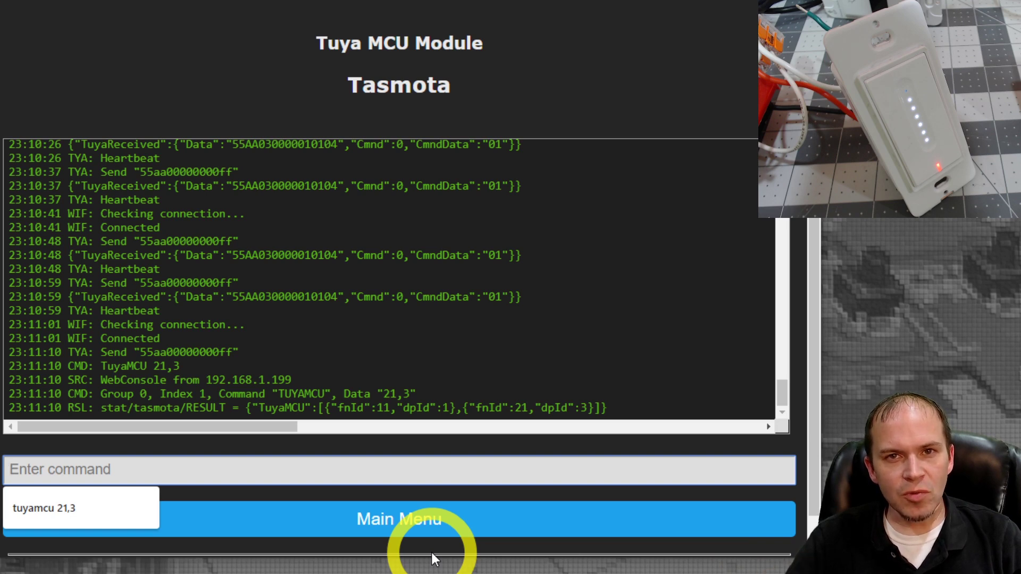
click(415, 524)
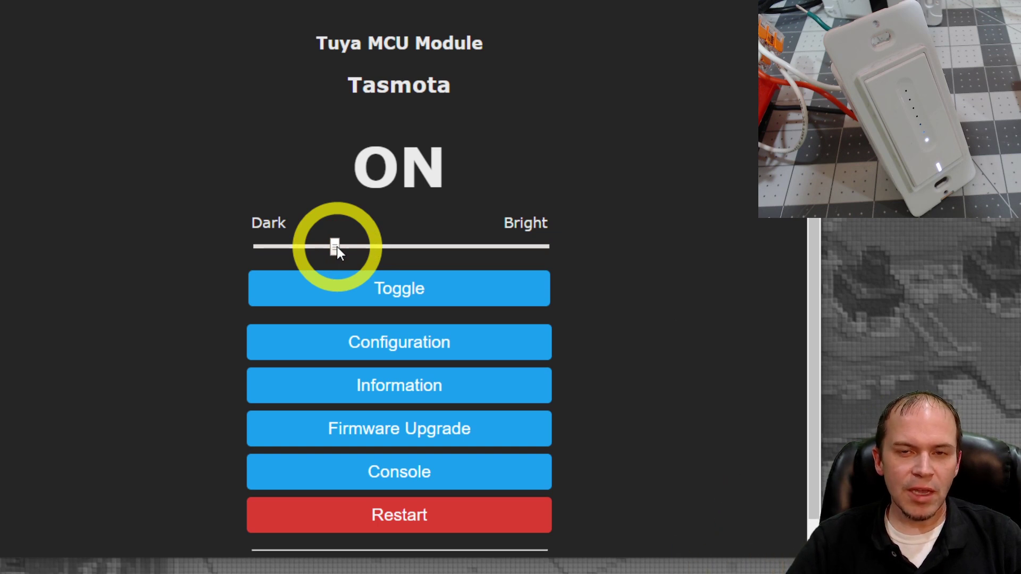
Drag the Dark/Bright slider all the way to Bright for full brightness.
click(396, 248)
drag(397, 247, 589, 251)
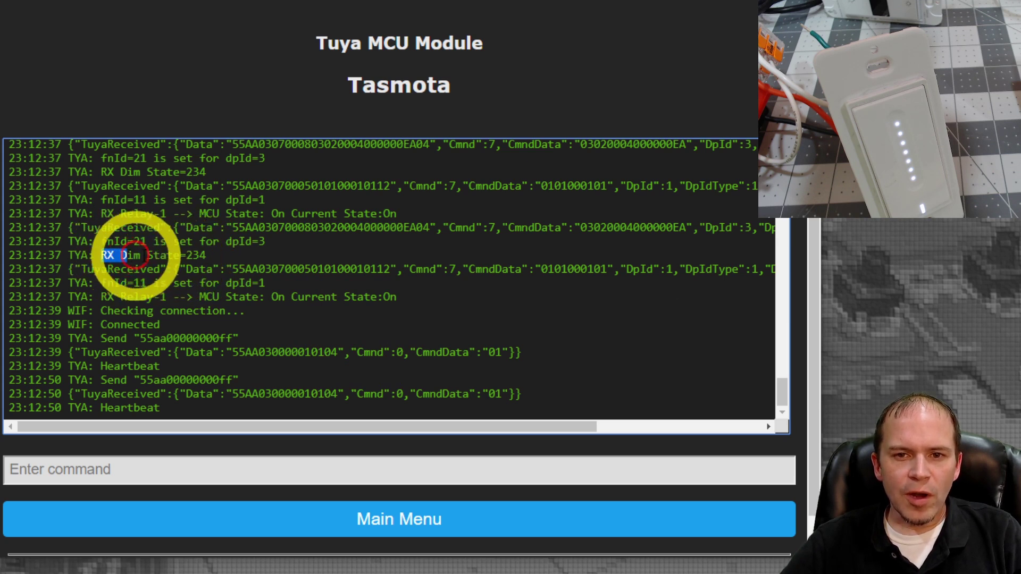
Highlight the 'RX Dim State=234' and 'RX Dim State=48' log lines to note the dim range.
drag(135, 255, 204, 255)
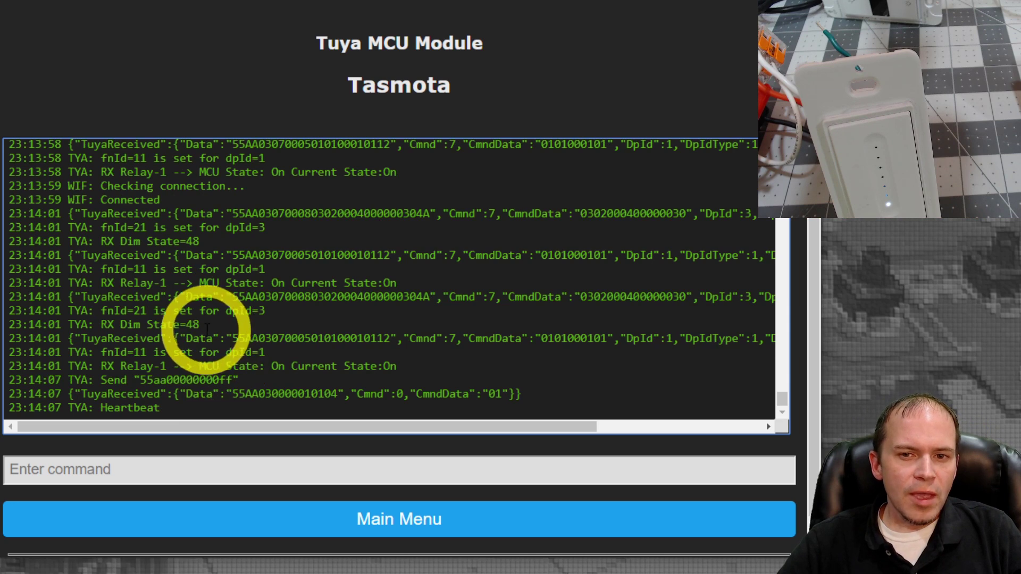
drag(208, 327, 109, 325)
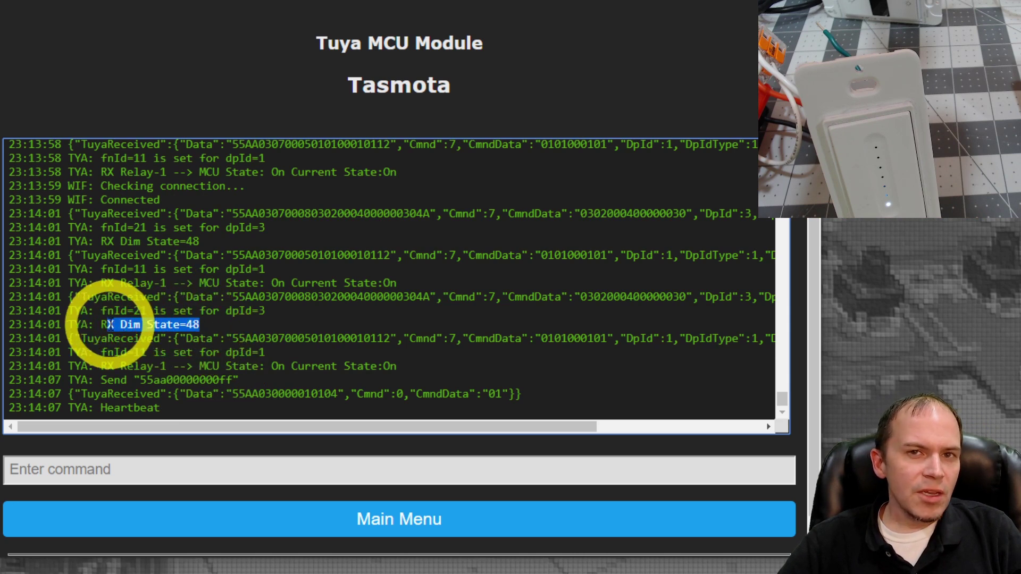
Run dimmerrange 48,234, then drag the brightness slider up to full.
click(193, 463)
text(dimmerrange )
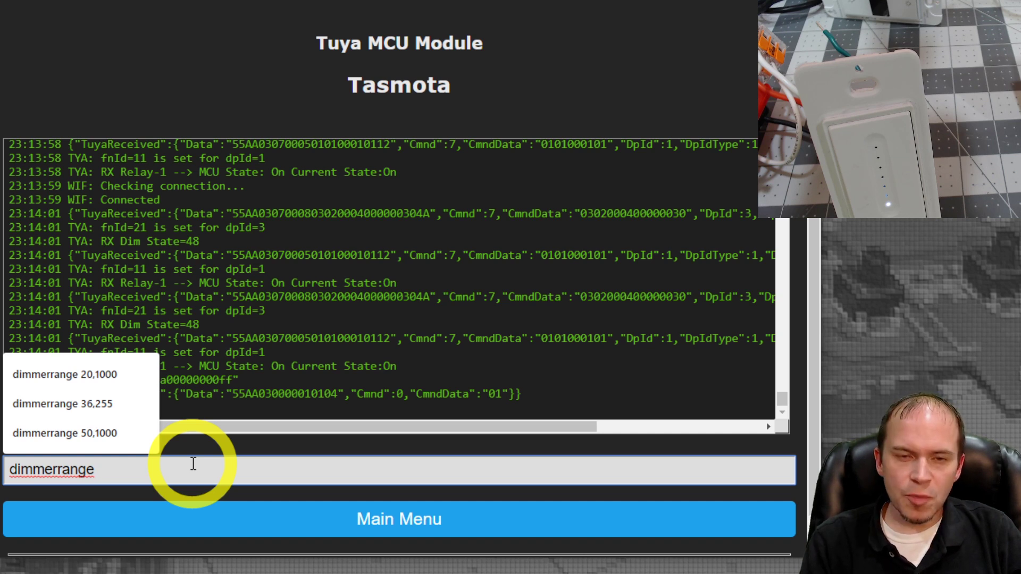
text(48,234)
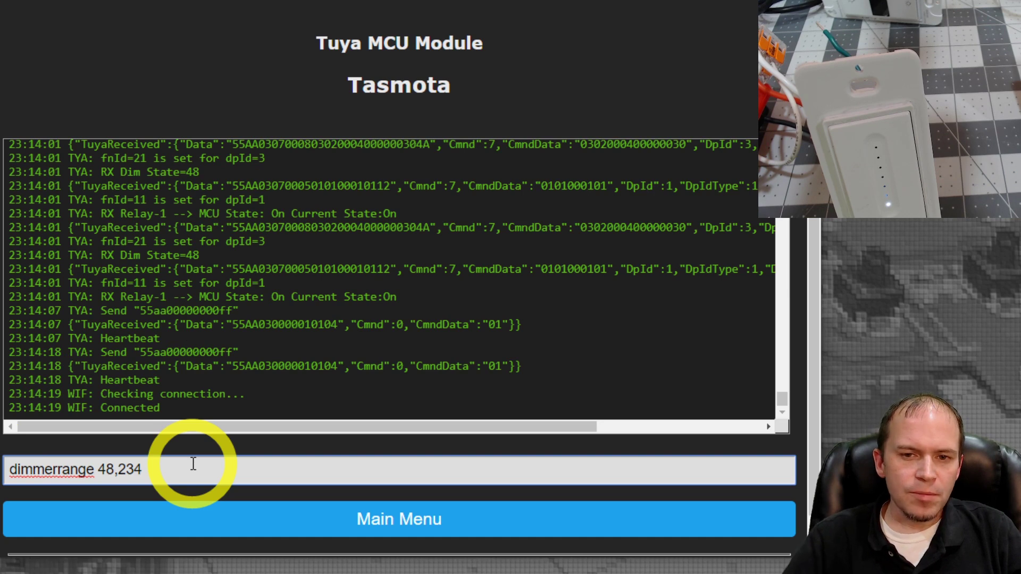
key(Return)
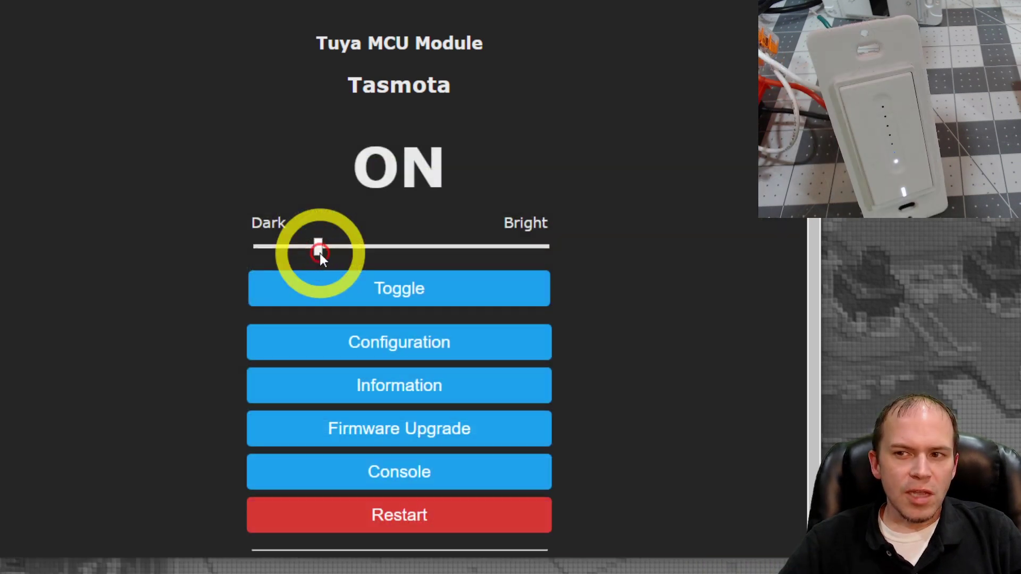
drag(320, 253, 564, 247)
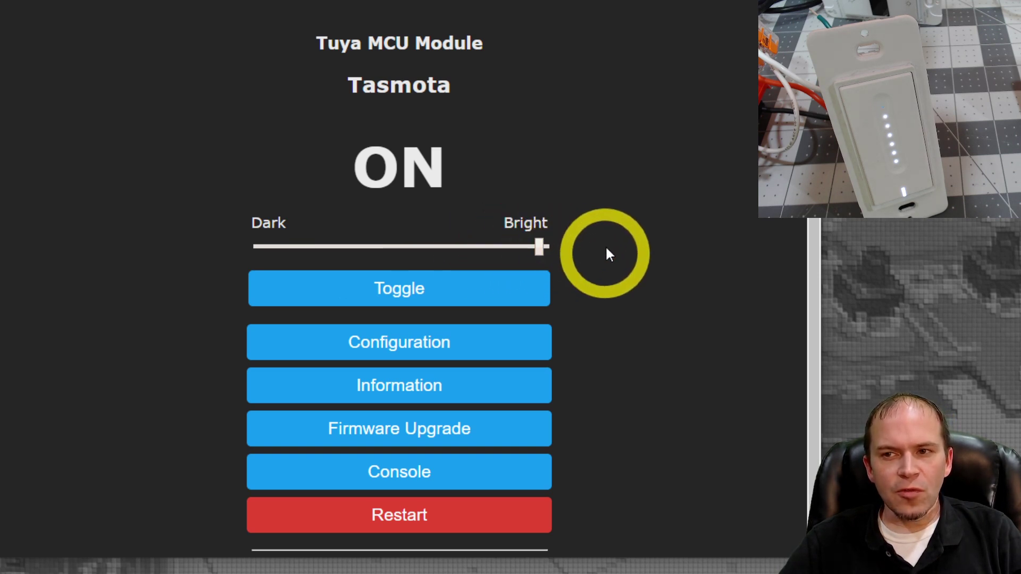
Open the Console from the Tasmota main menu.
click(432, 471)
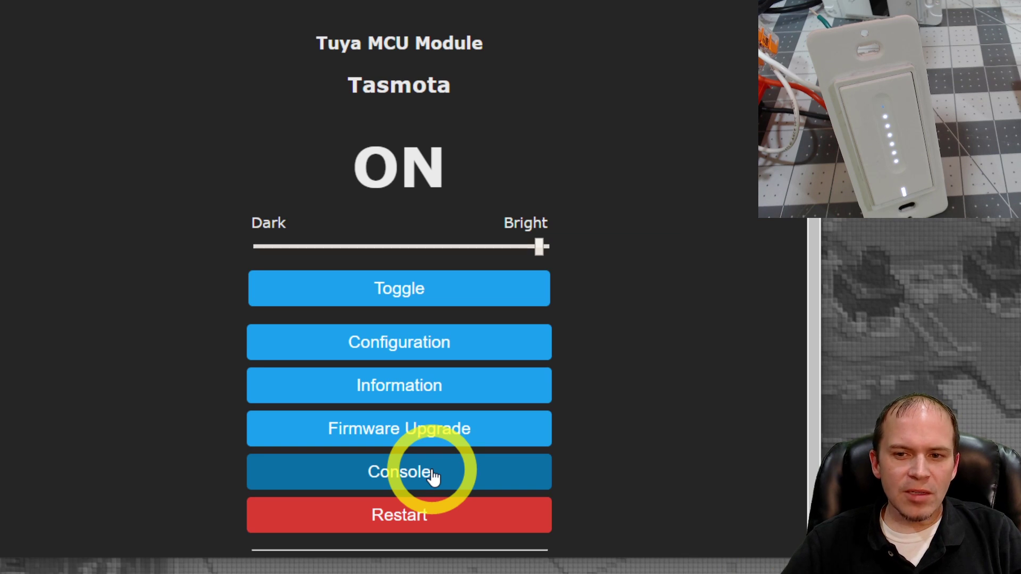
Set the dimmer range to 35–255 with the dimmerrange 35,255 command.
click(429, 468)
click(345, 468)
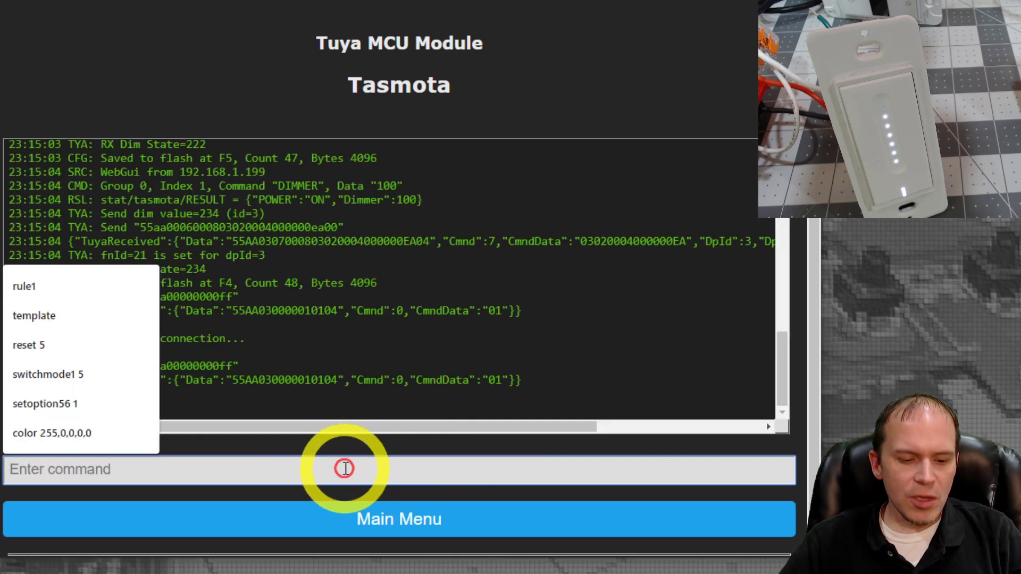
text(dimmerrange 35,25)
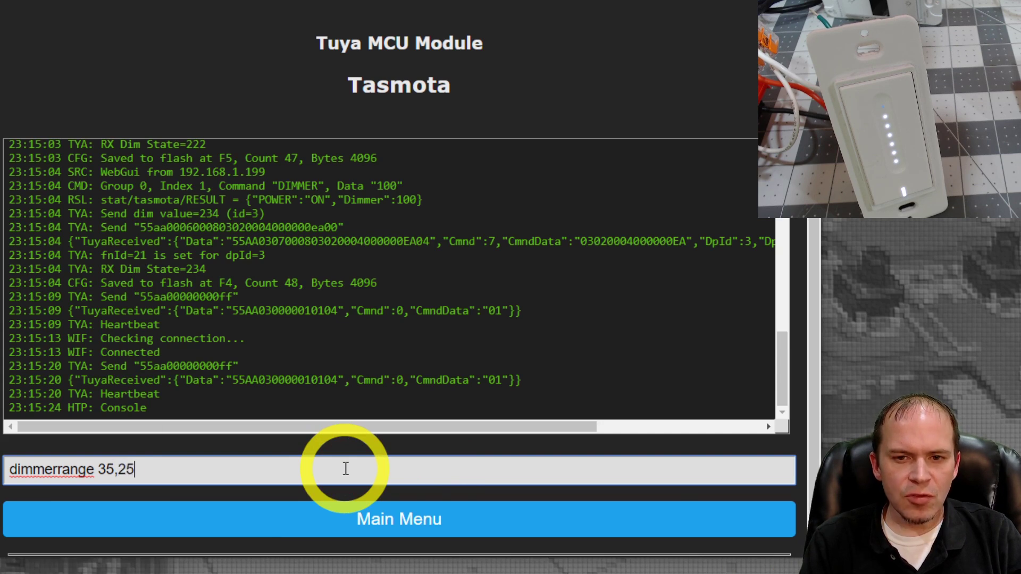
Slide brightness to full, then to the middle, then down to the darkest level.
drag(457, 248, 592, 249)
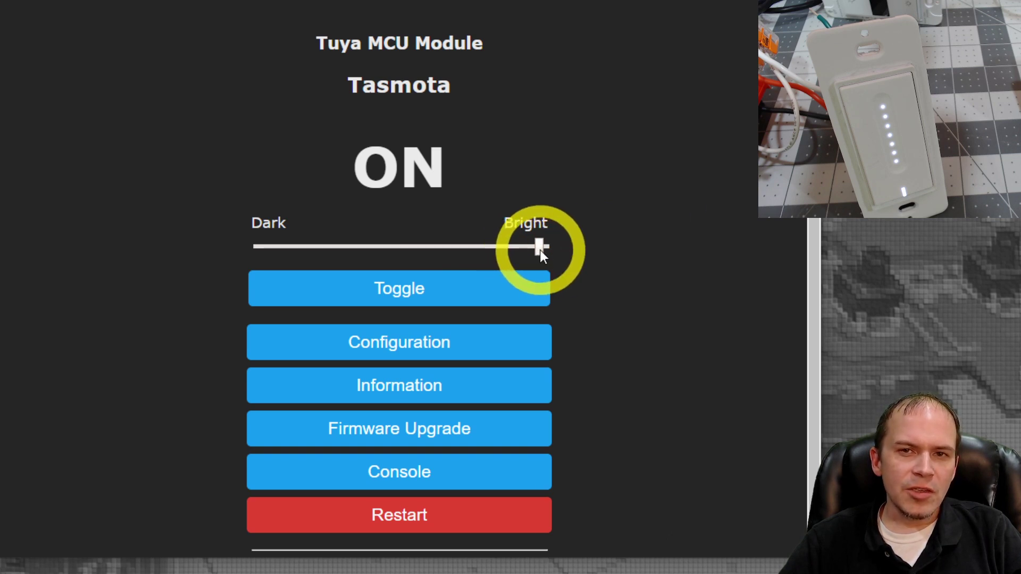
mouse_move(539, 248)
mouse_down()
mouse_move(417, 244)
mouse_move(589, 254)
mouse_up()
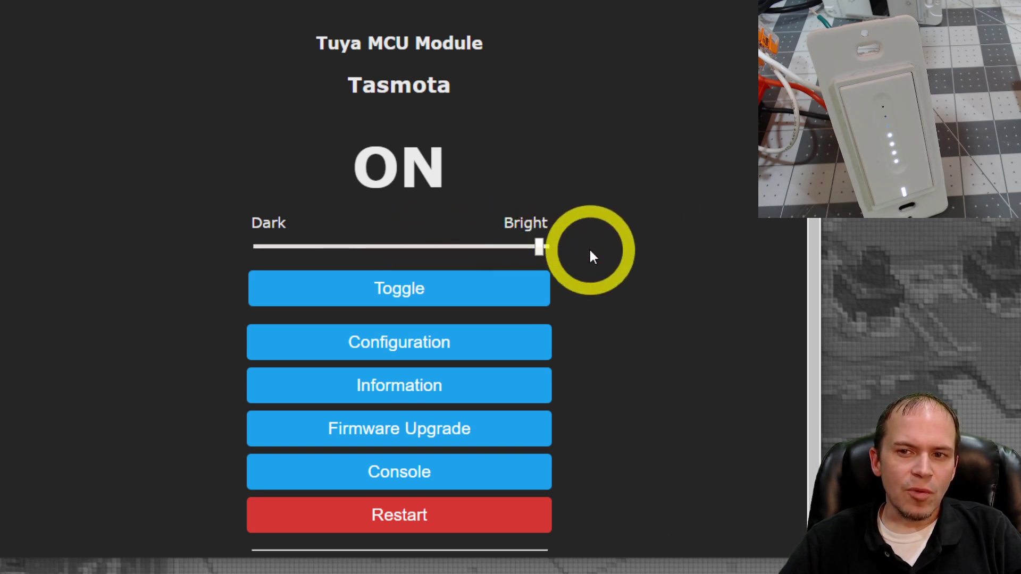
click(261, 247)
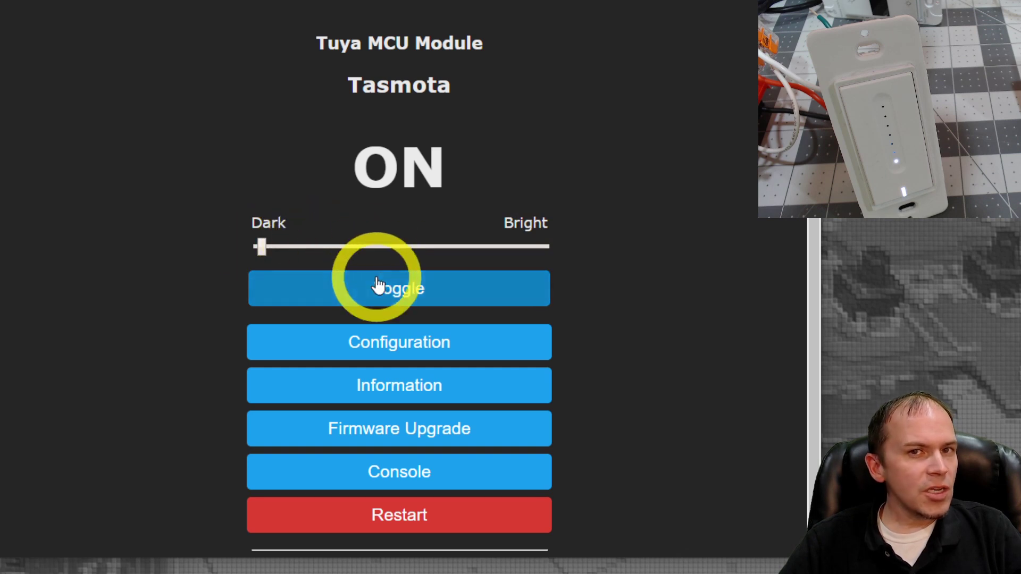
Set the web log level to 2 by running weblog 2 in the console.
click(384, 471)
click(384, 471)
text(weblo)
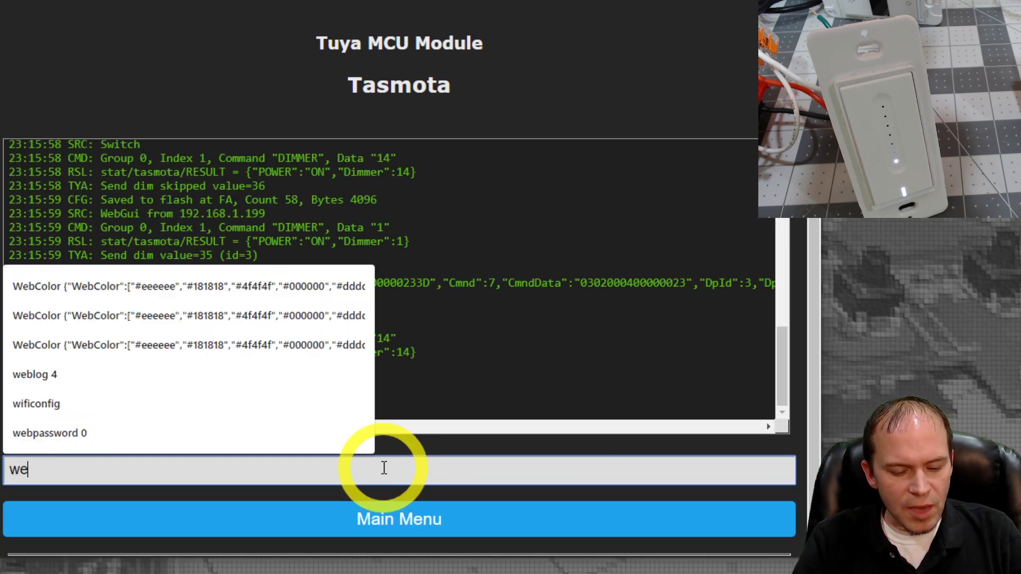
text(g 2)
key(Return)
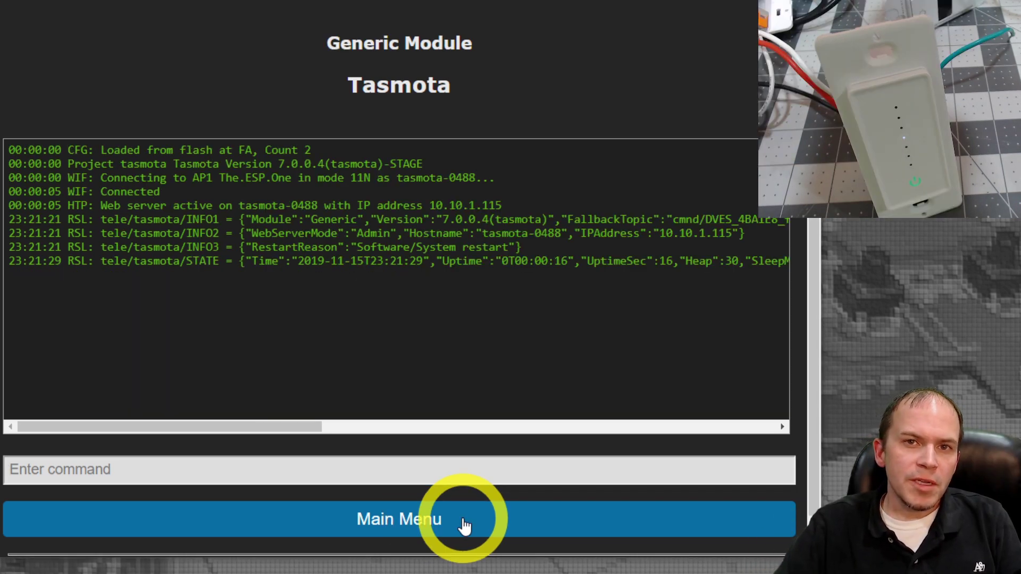
Change the second dimmer's module type to Tuya MCU (54) in Configure Module and save.
click(463, 521)
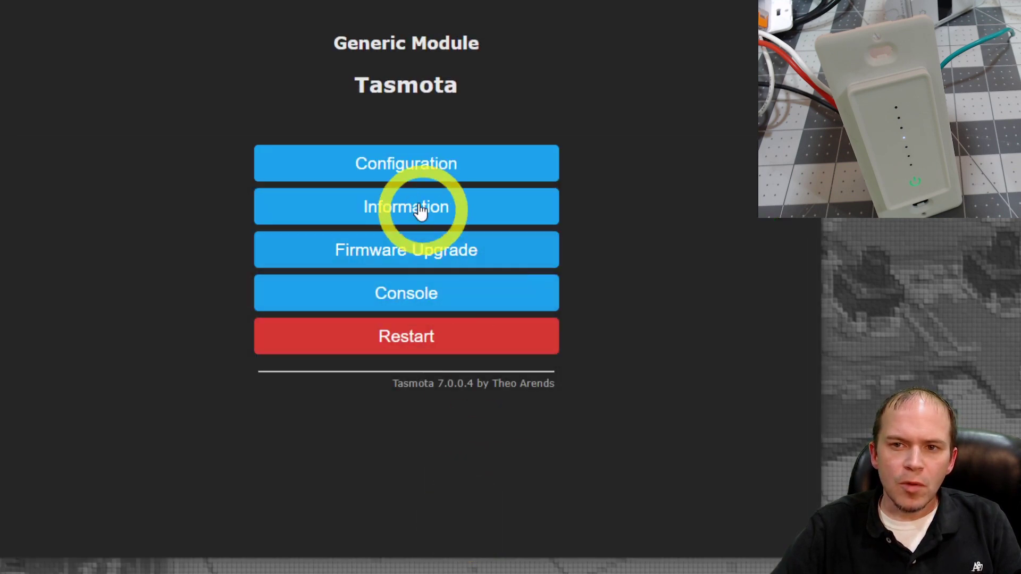
click(406, 168)
click(398, 149)
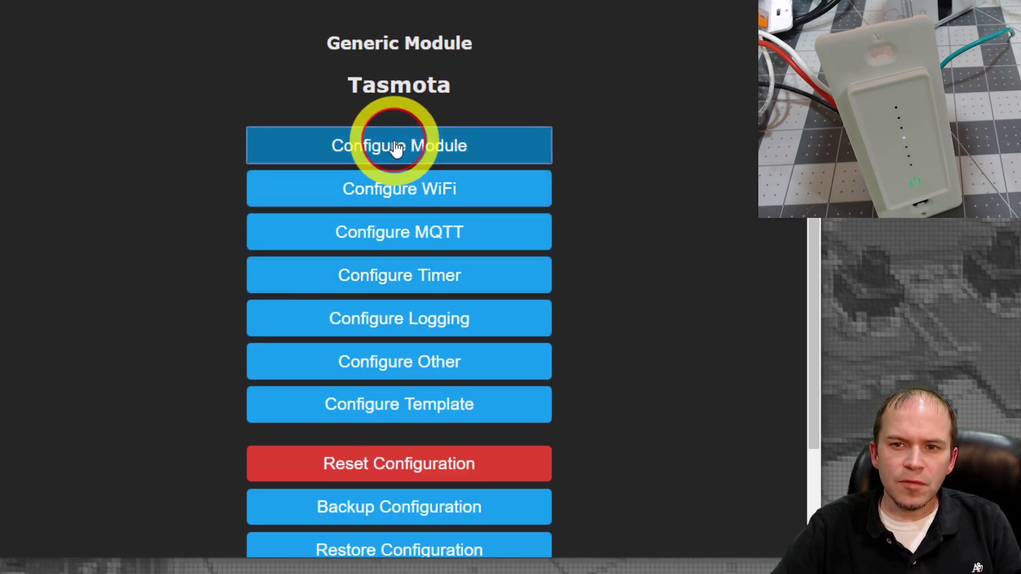
click(402, 186)
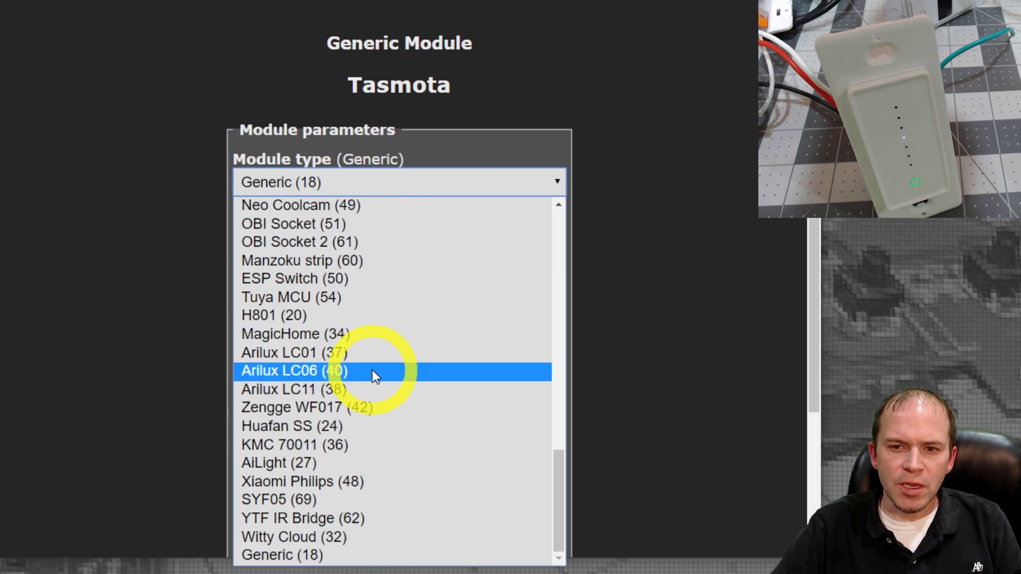
click(312, 298)
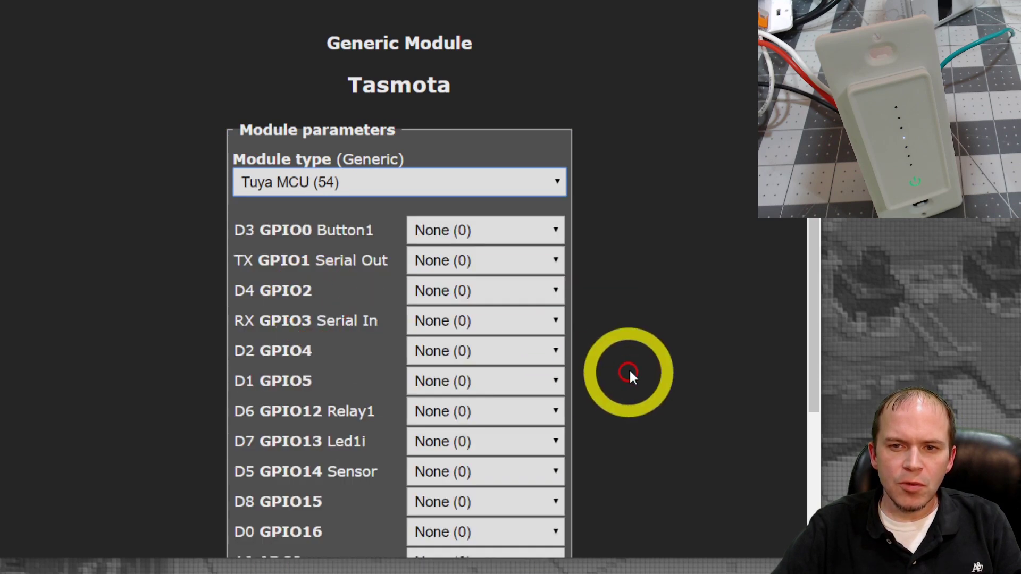
scroll(629, 369, down, 4)
click(425, 446)
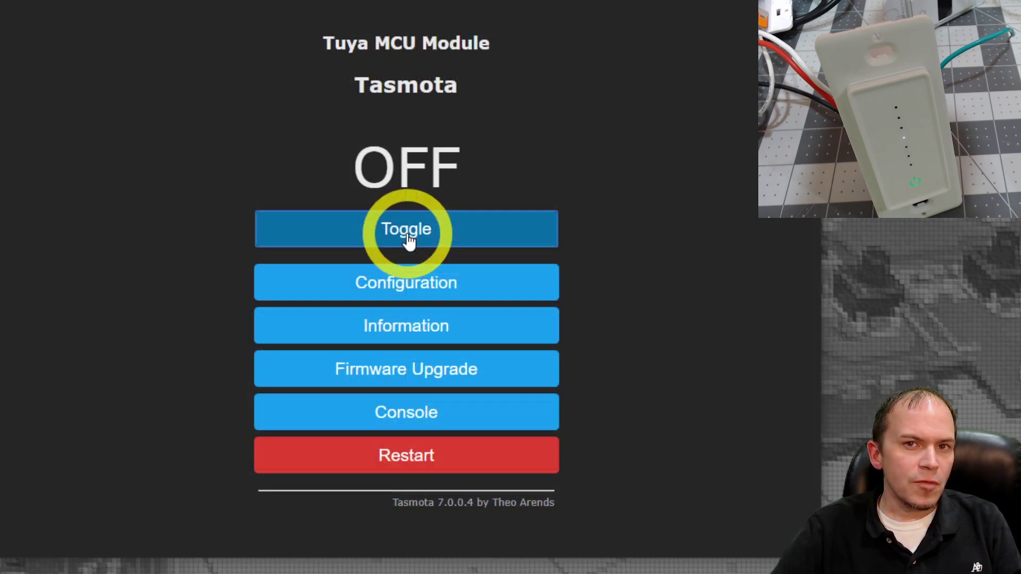
Run weblog 4 in the console so TYA heartbeats and TuyaReceived data appear in the log.
click(421, 416)
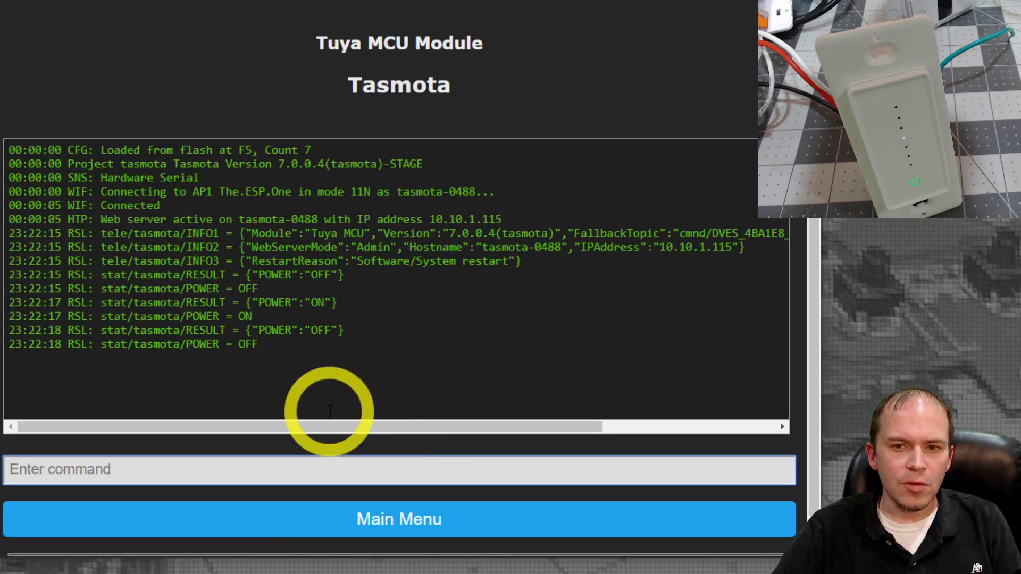
text(weblog 4)
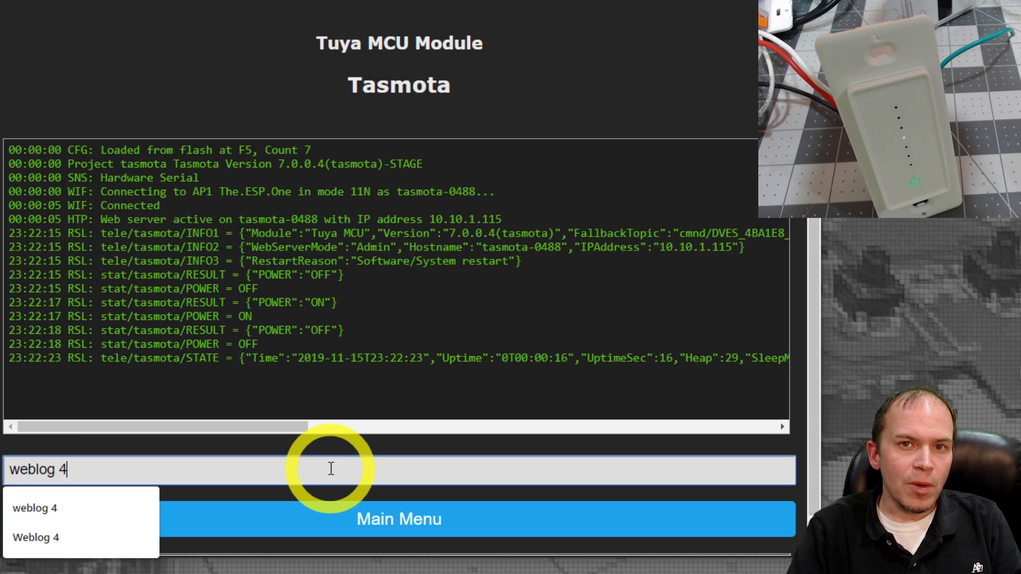
key(Return)
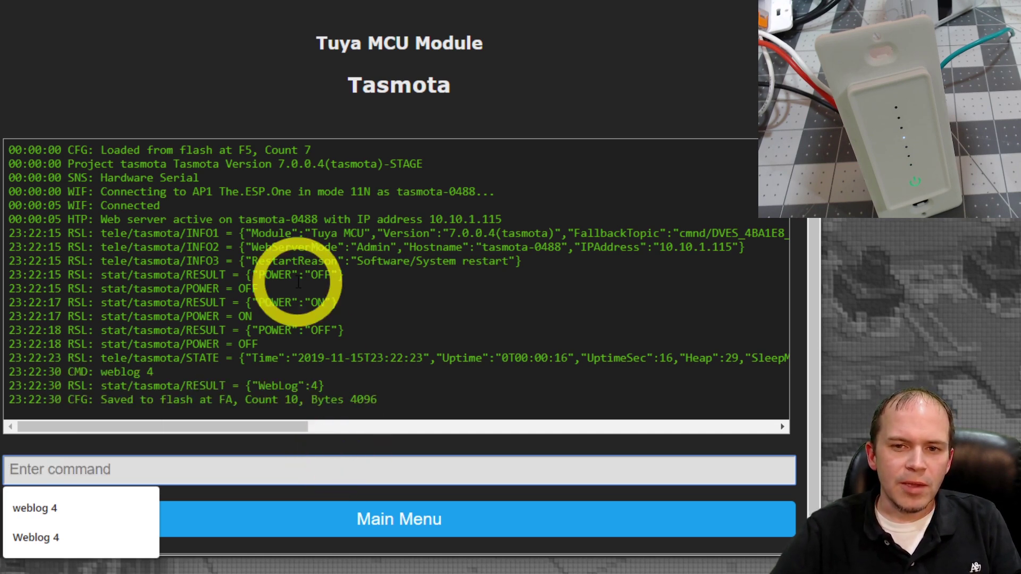
scroll(465, 291, down, 1)
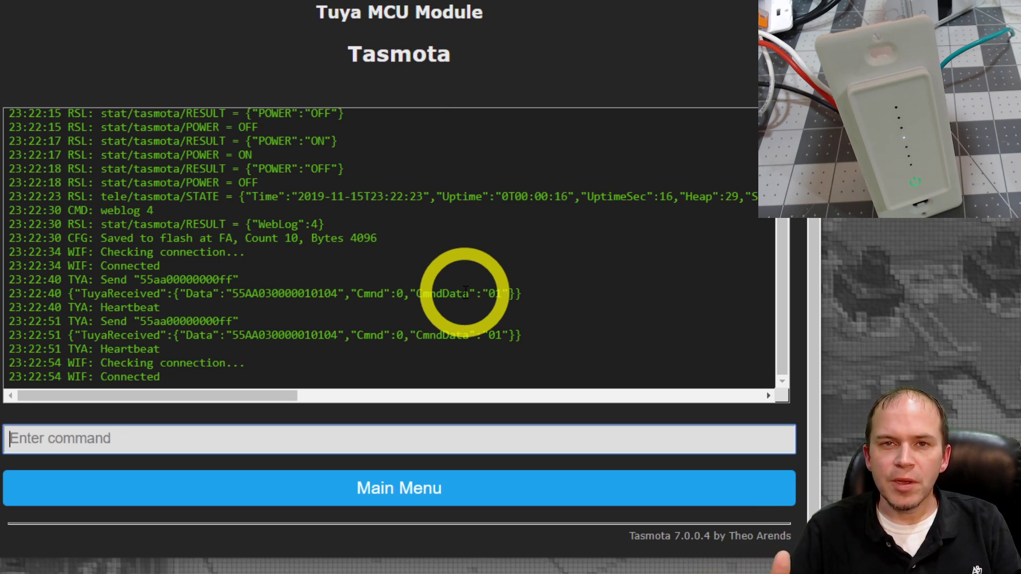
Toggle the second dimmer's power ON and OFF six times from the main page, ending OFF.
click(399, 494)
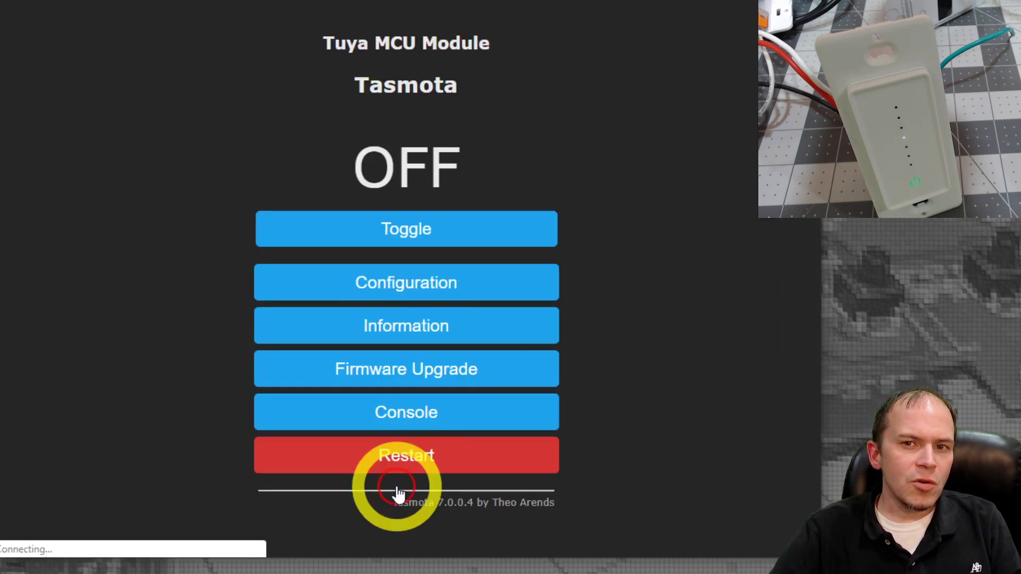
click(403, 241)
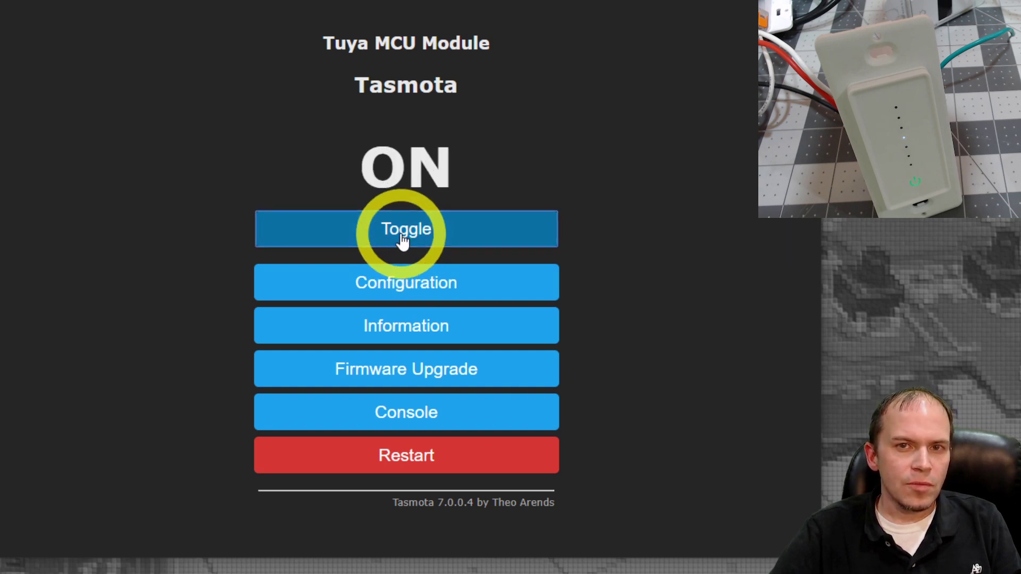
click(402, 241)
click(403, 241)
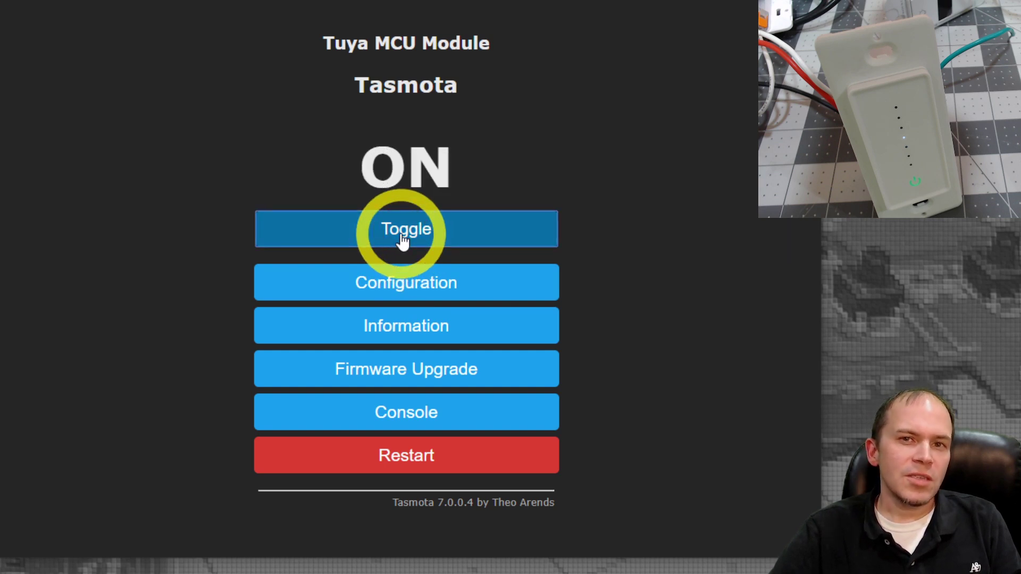
click(403, 241)
click(402, 241)
click(403, 241)
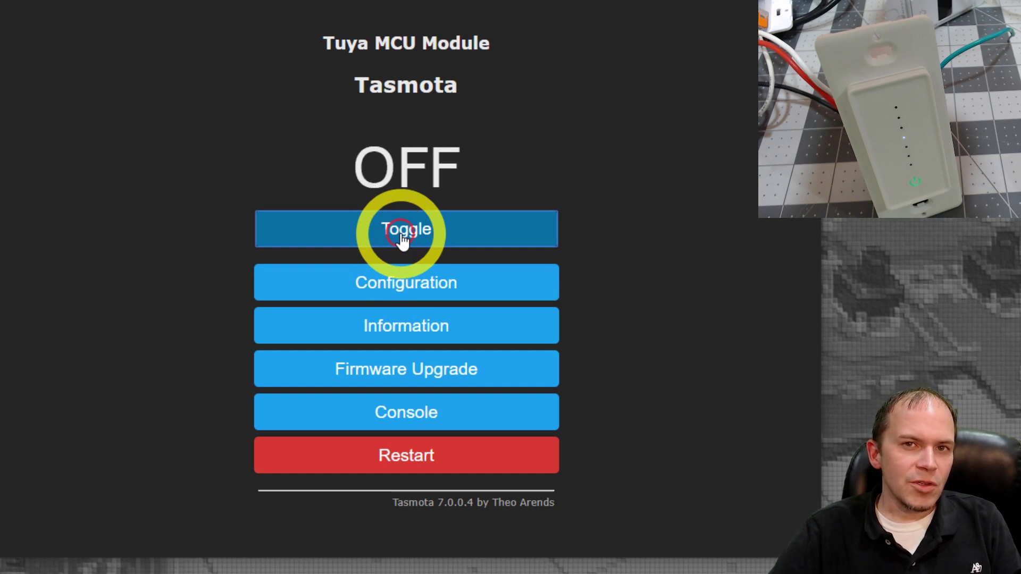
click(403, 241)
click(403, 241)
click(403, 241)
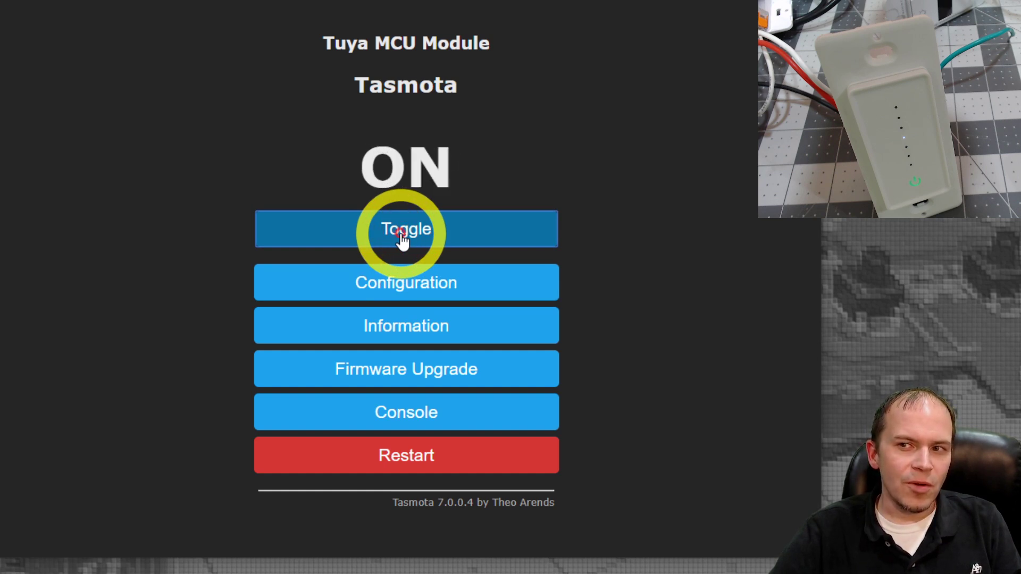
click(403, 241)
click(403, 241)
click(402, 240)
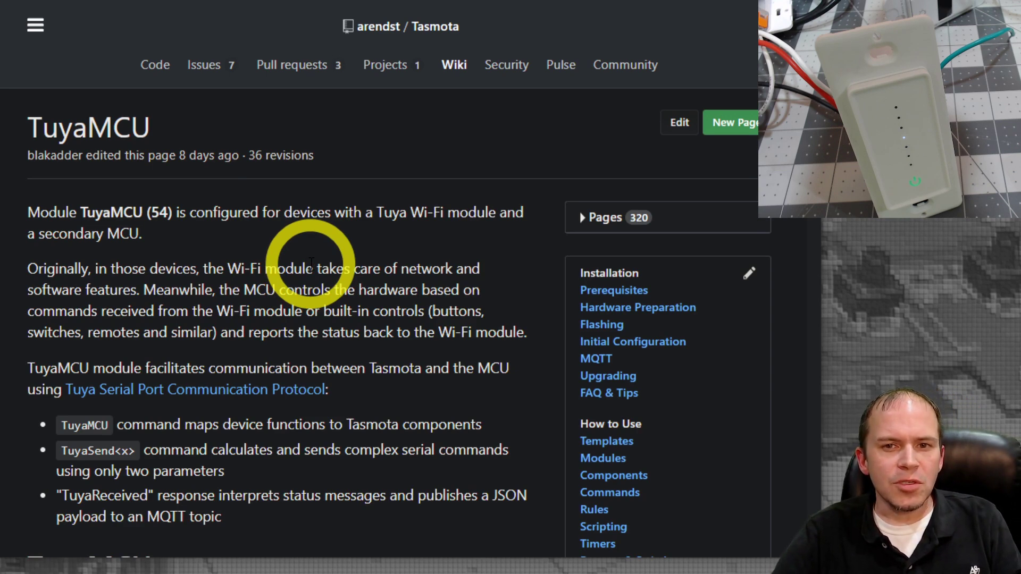
Scroll to the TuyaMCU command section and highlight fnId 11 in the TuyaMCU 11,1 example.
scroll(311, 263, down, 6)
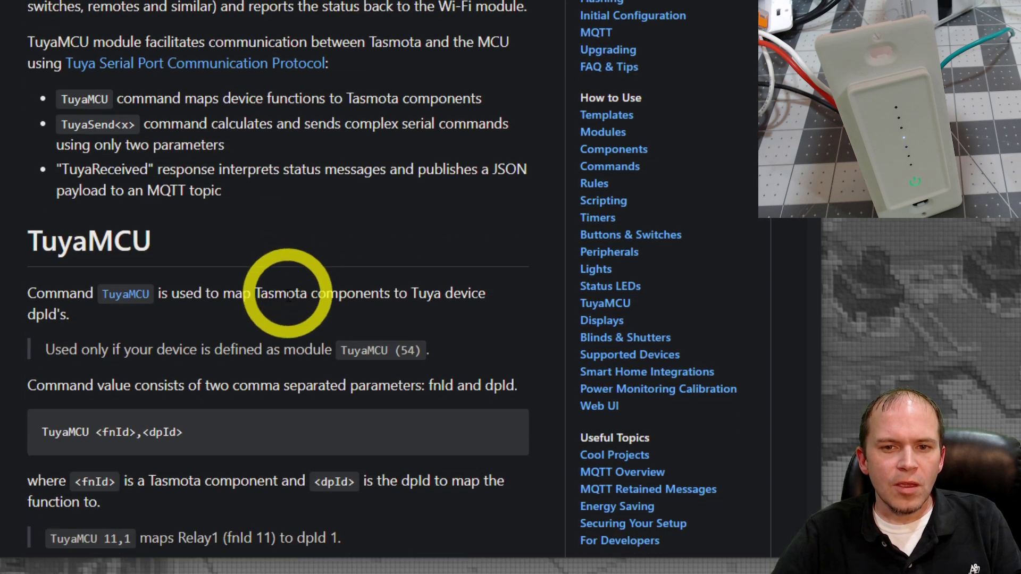
scroll(254, 357, down, 2)
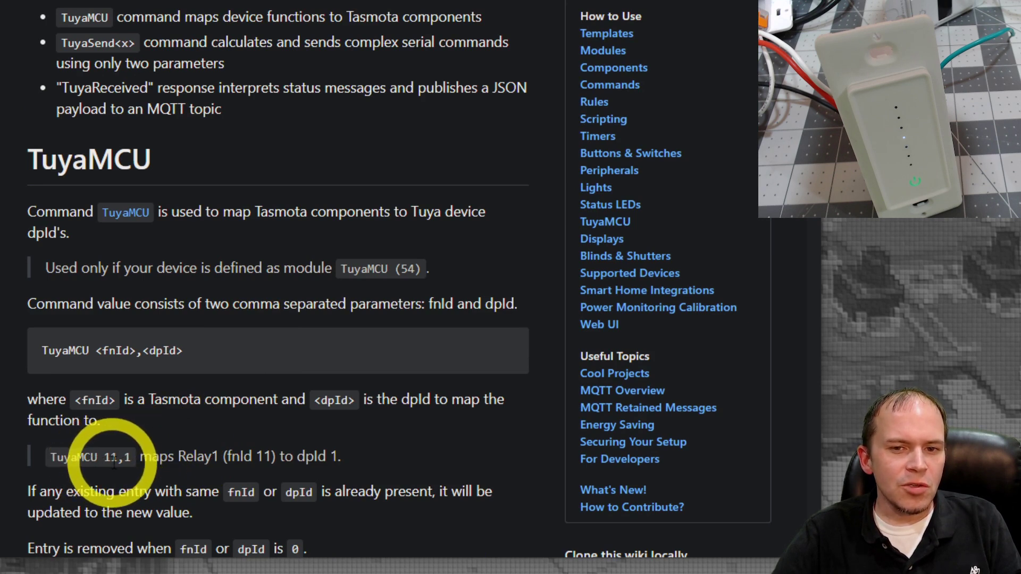
drag(105, 458, 116, 461)
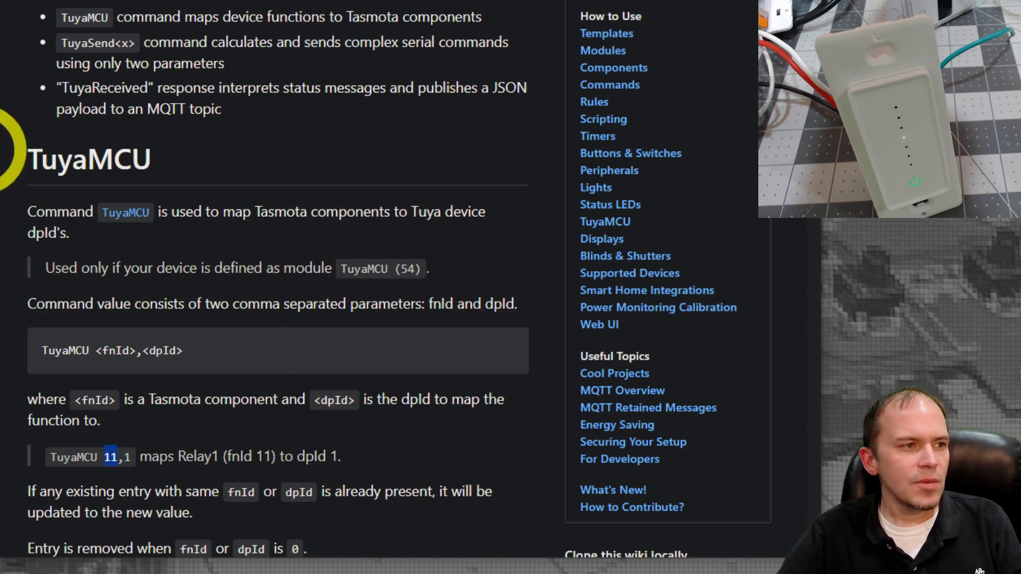
Back in the device console, highlight dpId=20 reported by the switch in the log.
key(alt+Tab)
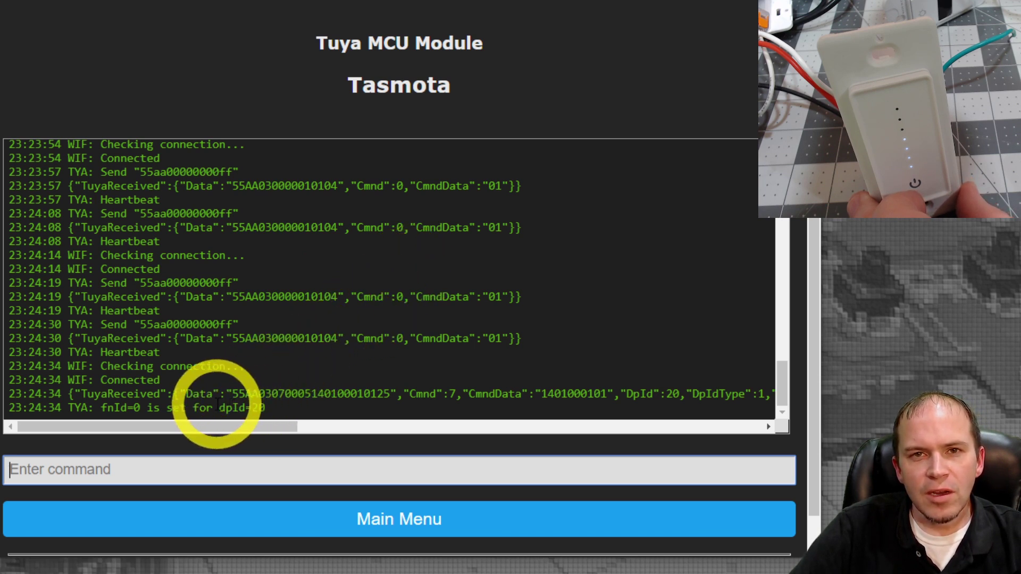
drag(218, 407, 256, 415)
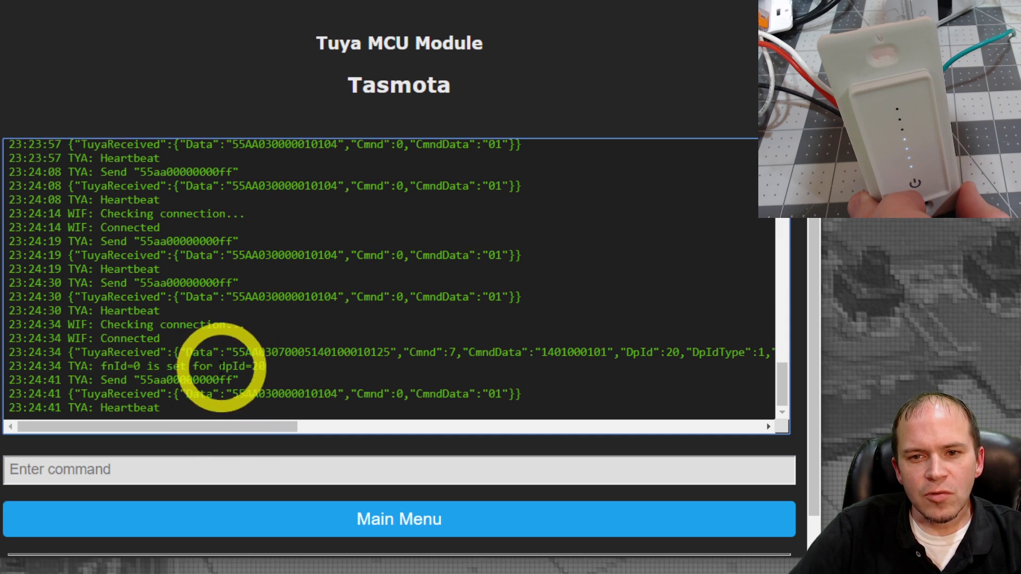
drag(219, 366, 268, 367)
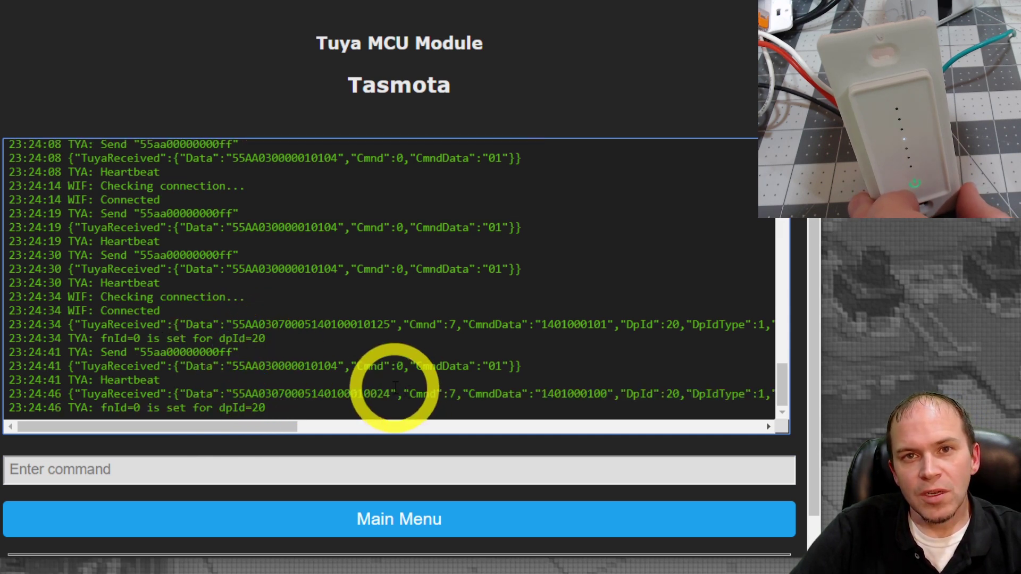
Send TuyaMCU 11,20 to map Relay1 to dpId 20.
click(346, 465)
key(Up)
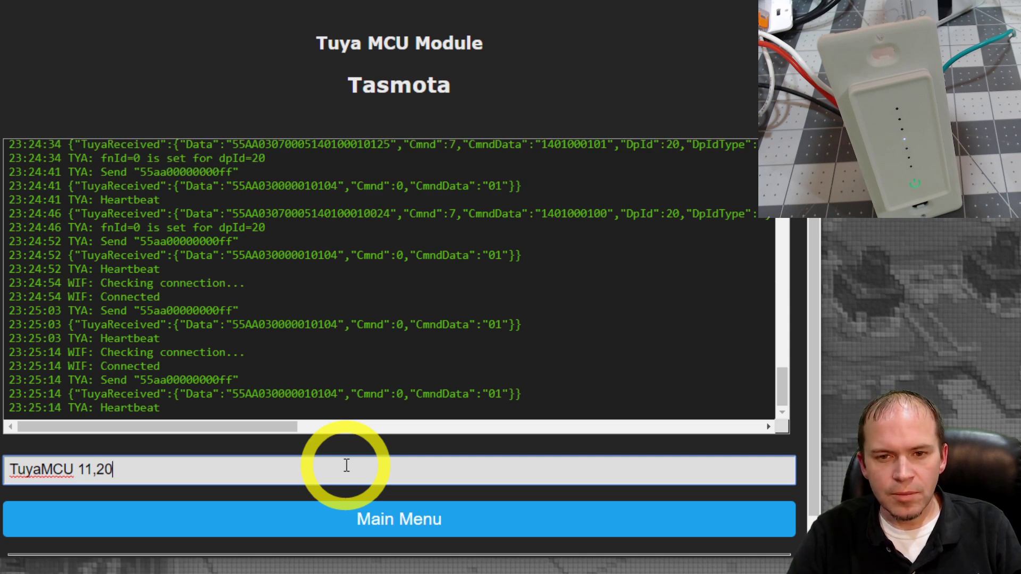
key(Return)
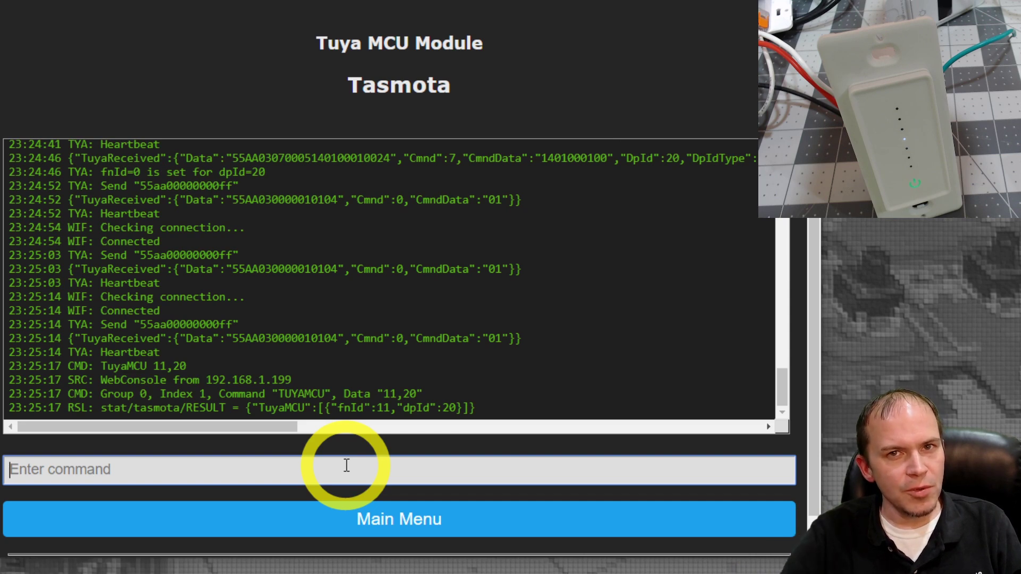
click(387, 522)
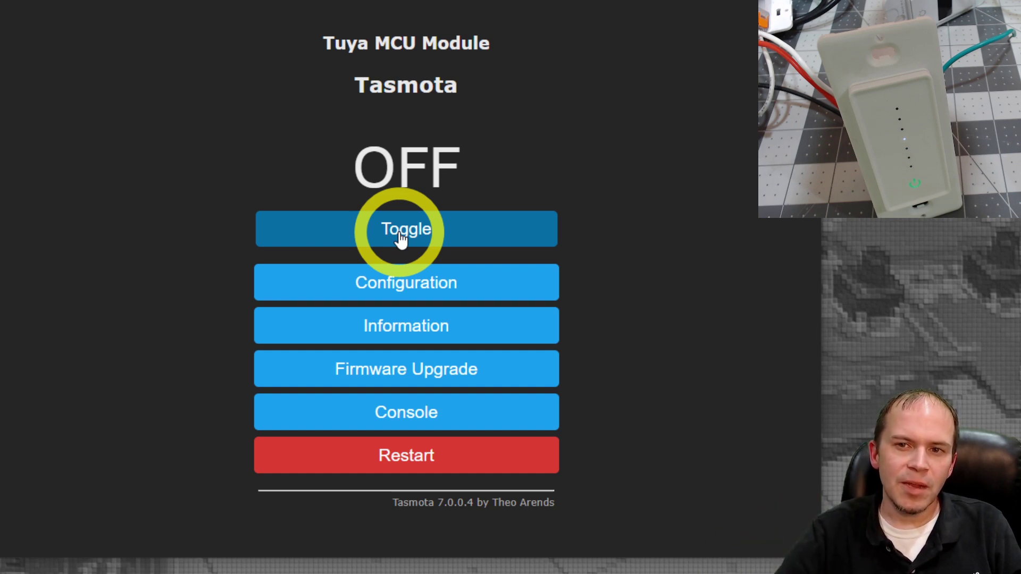
Toggle the relay on, off and back on, then open the console log.
click(401, 240)
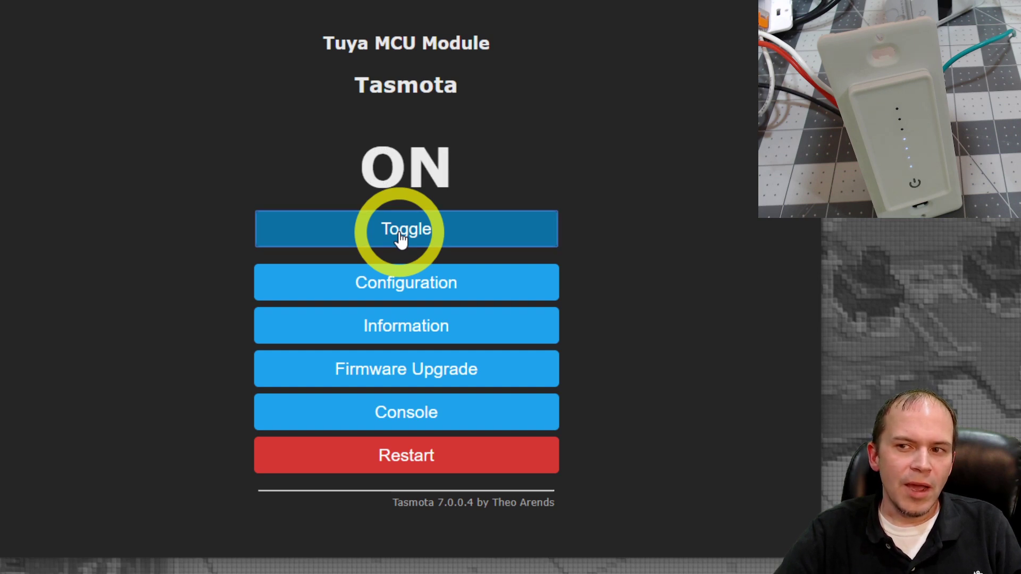
click(401, 240)
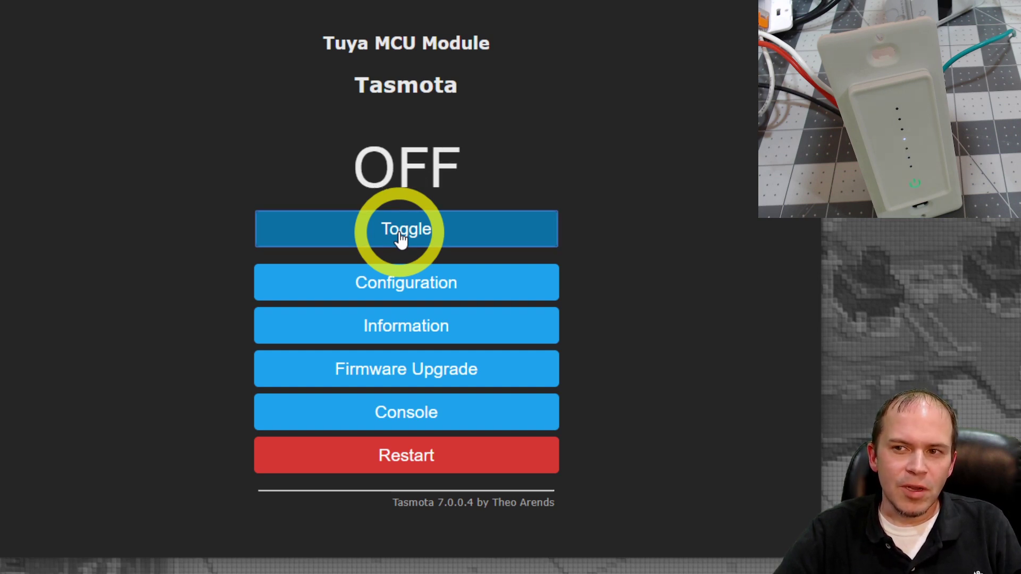
click(401, 241)
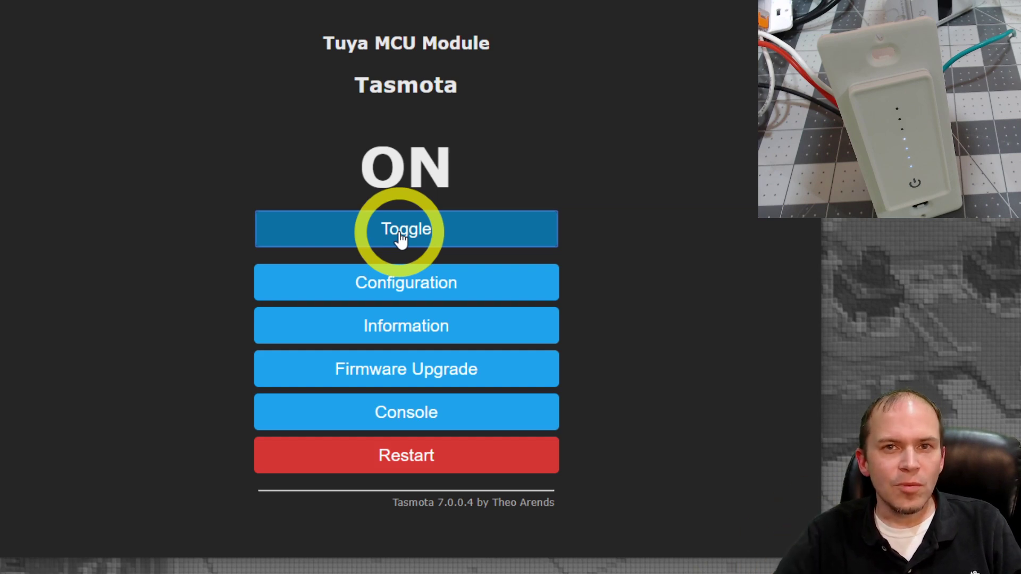
click(324, 409)
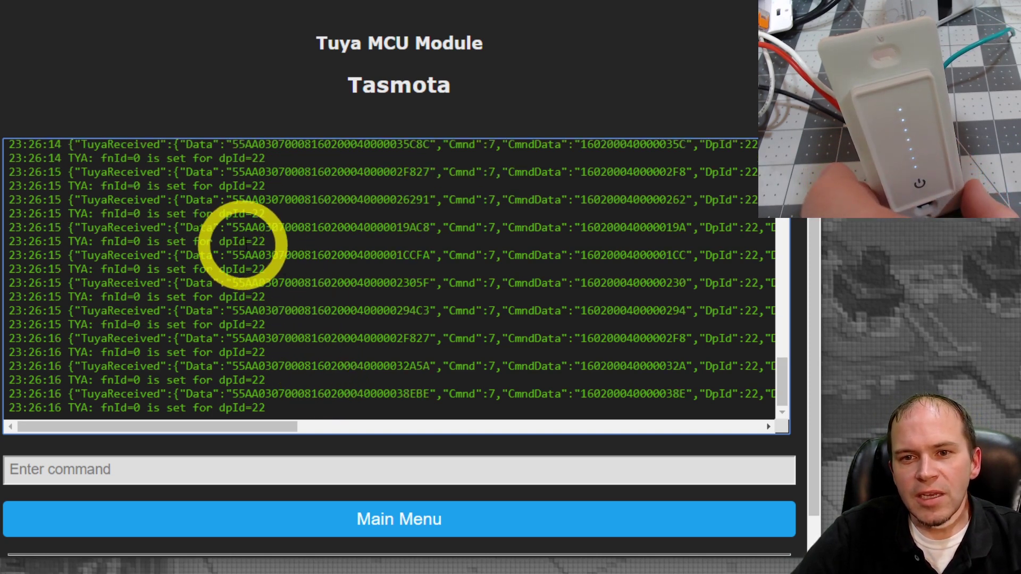
After checking the docs, send TuyaMCU 21,22 to map the dimmer to dpId 22.
key(alt+Tab)
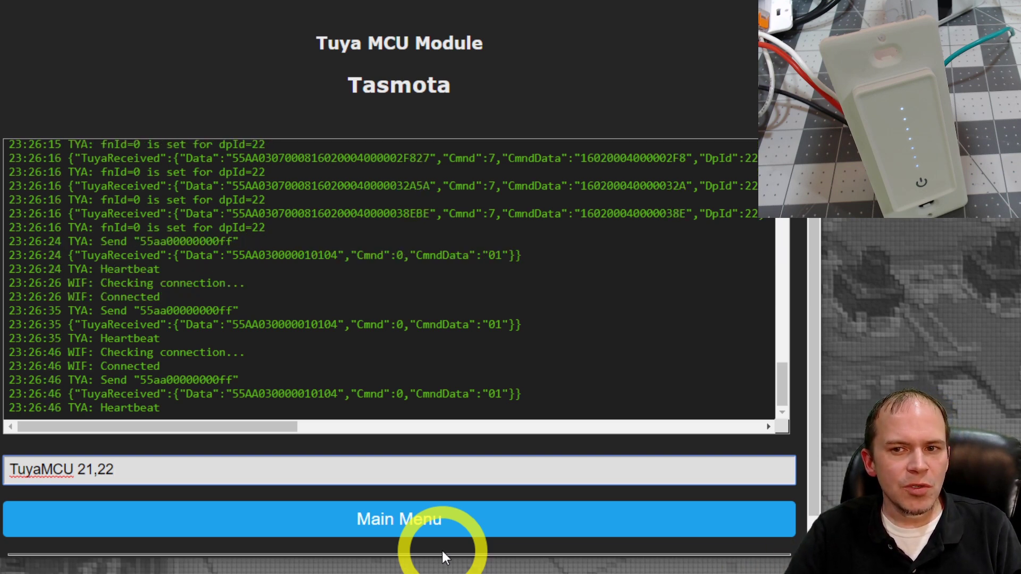
key(Return)
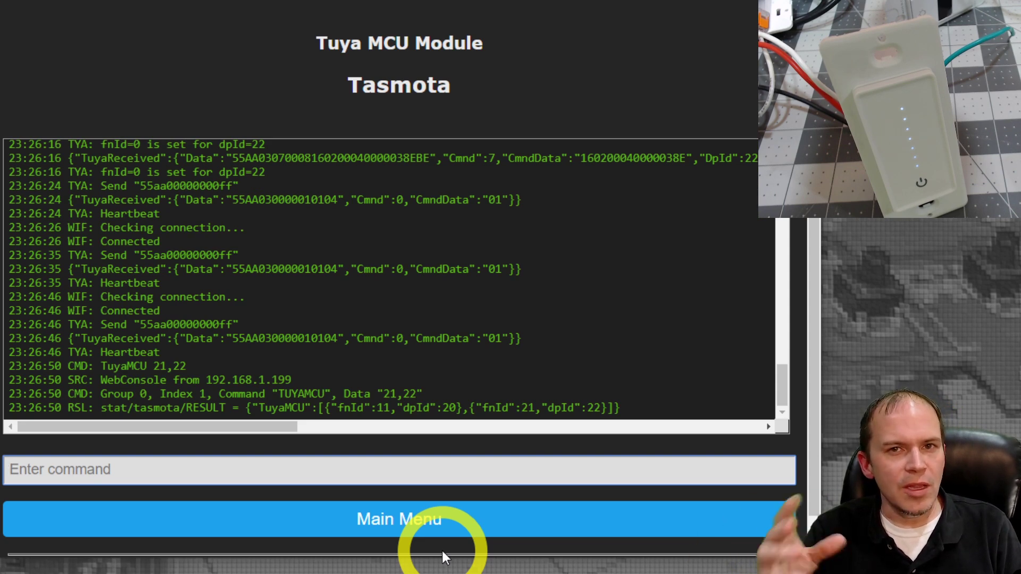
Sweep the Dark–Bright slider from minimum up to full brightness, then view the console log.
click(440, 532)
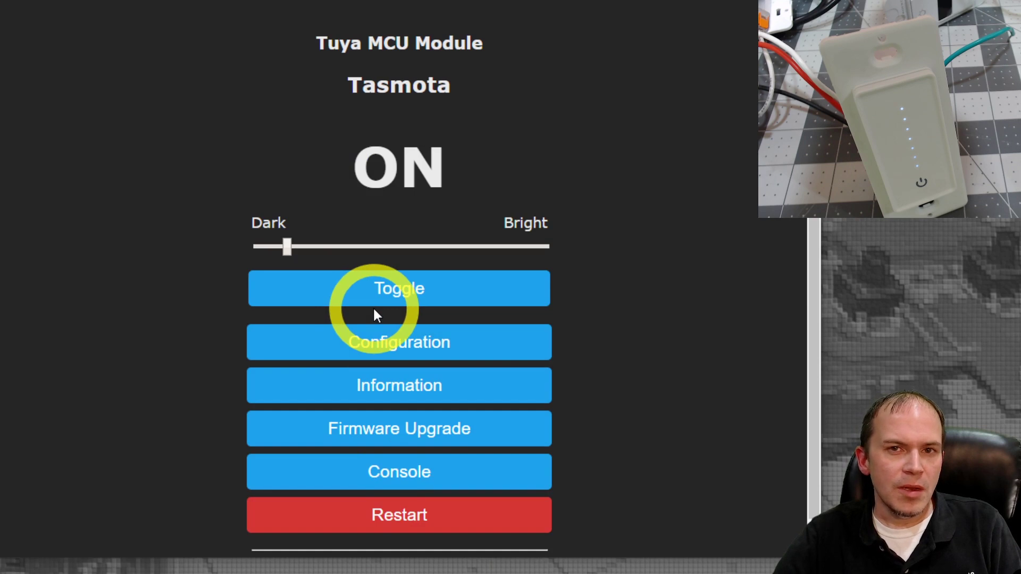
click(258, 250)
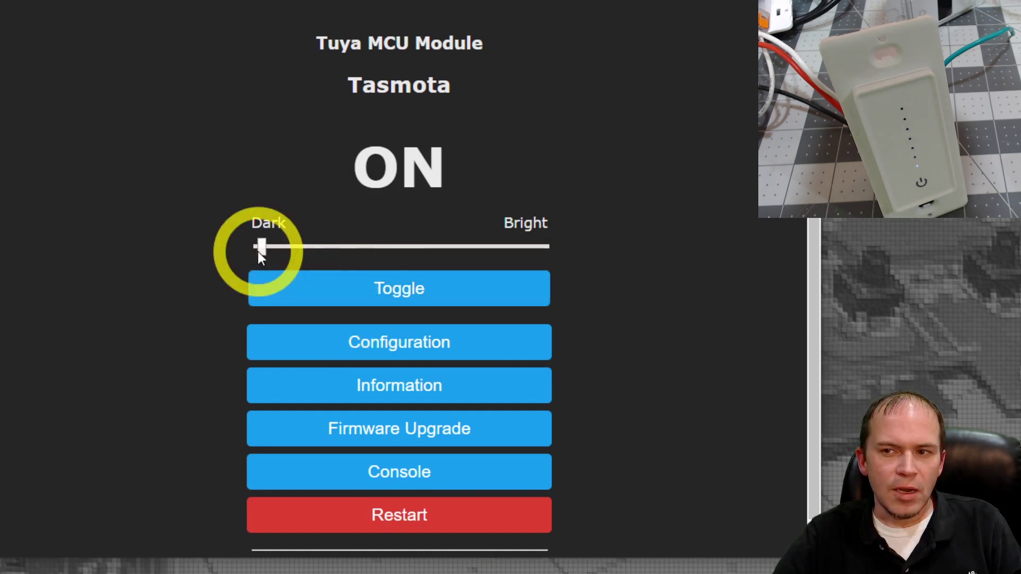
click(439, 247)
drag(439, 246, 552, 243)
click(452, 471)
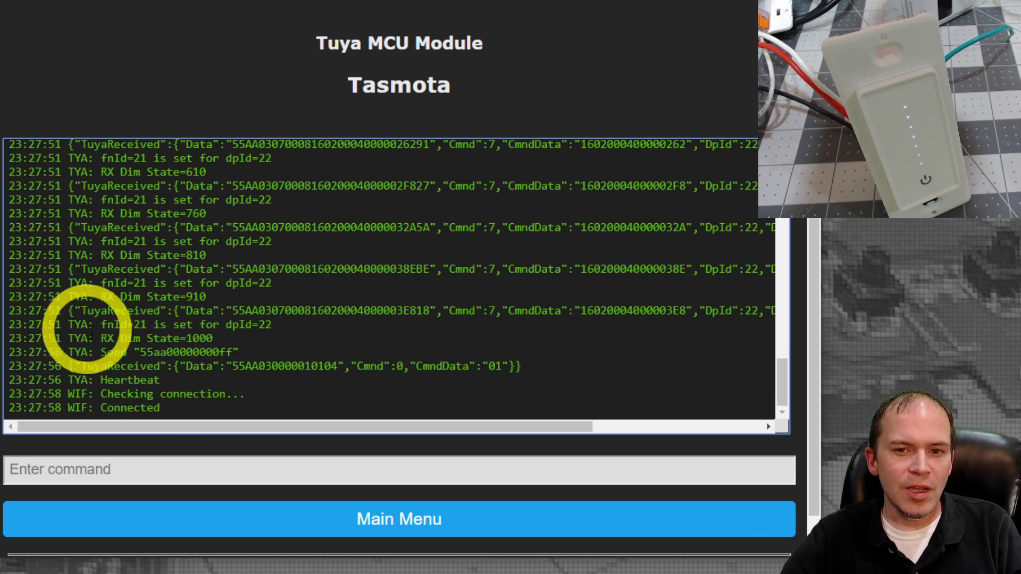
Read the logged dim values 1000 and 60, then send dimmerrange 60,1000.
drag(101, 338, 235, 336)
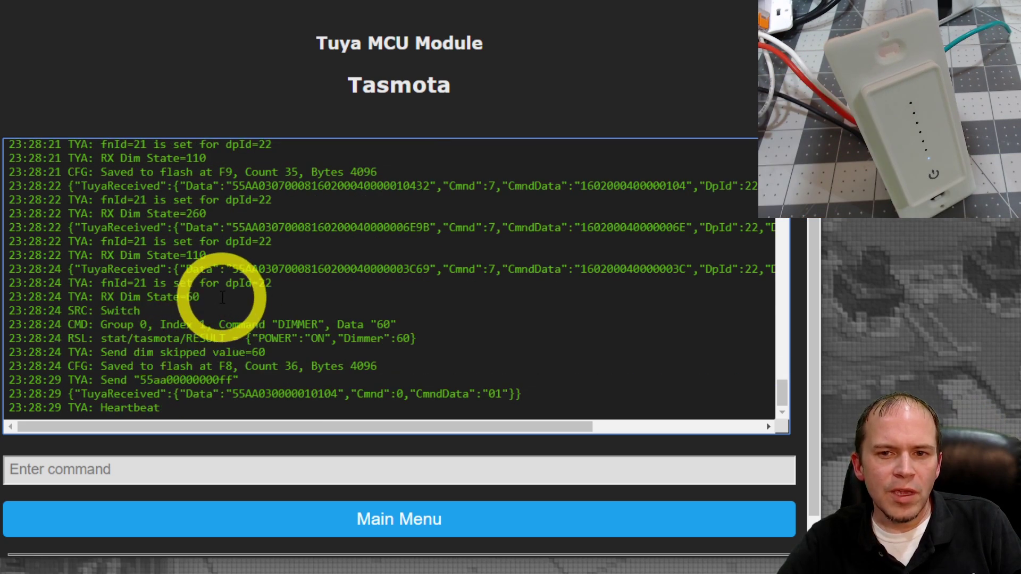
drag(222, 298, 104, 298)
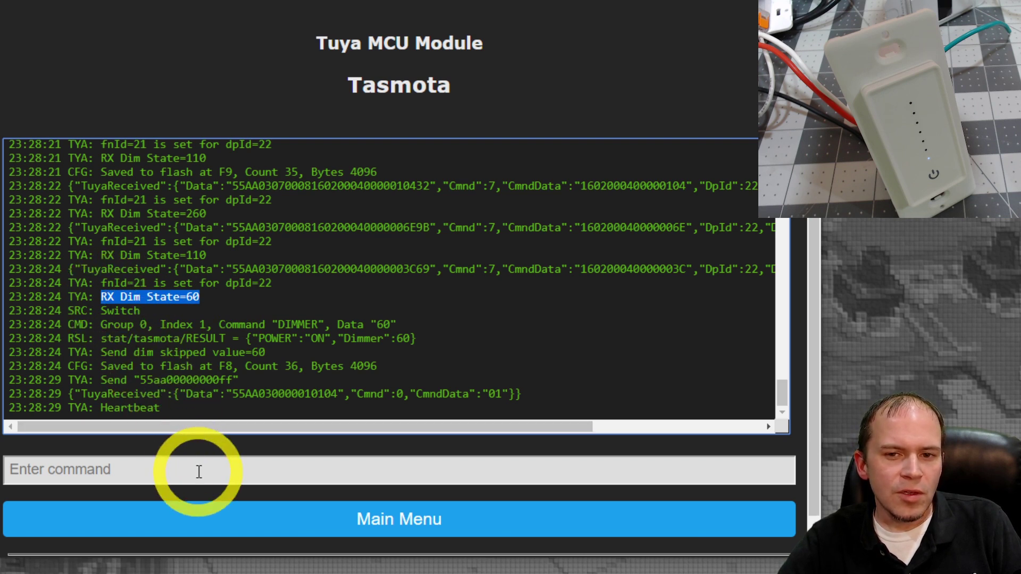
click(199, 471)
text(dimmer)
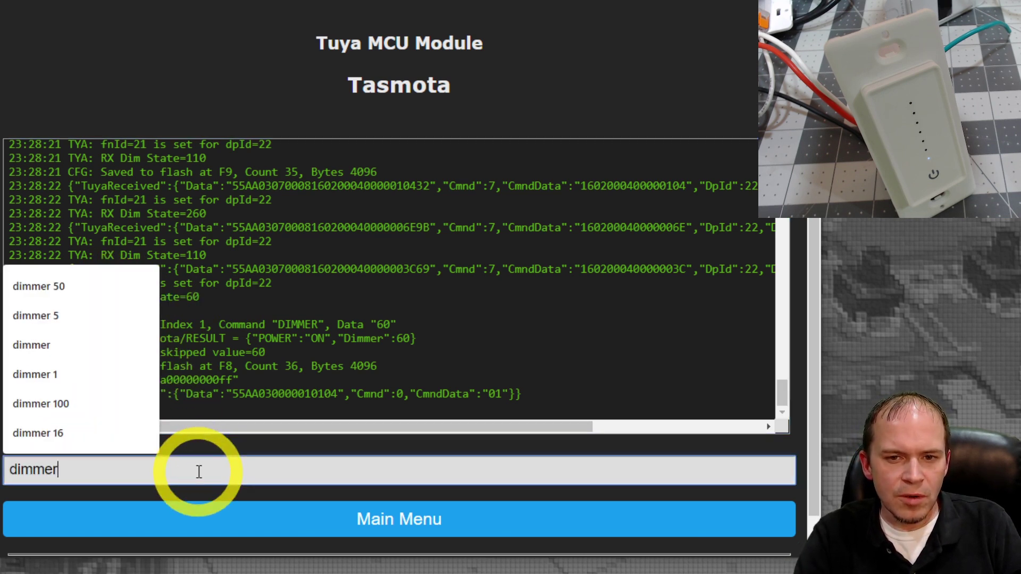
text(range 60,1000)
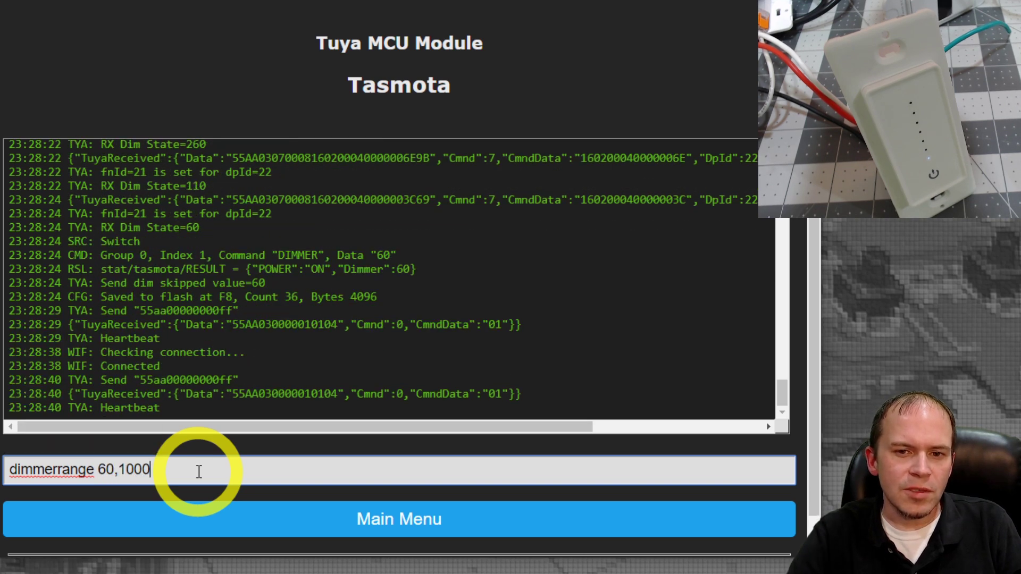
key(Return)
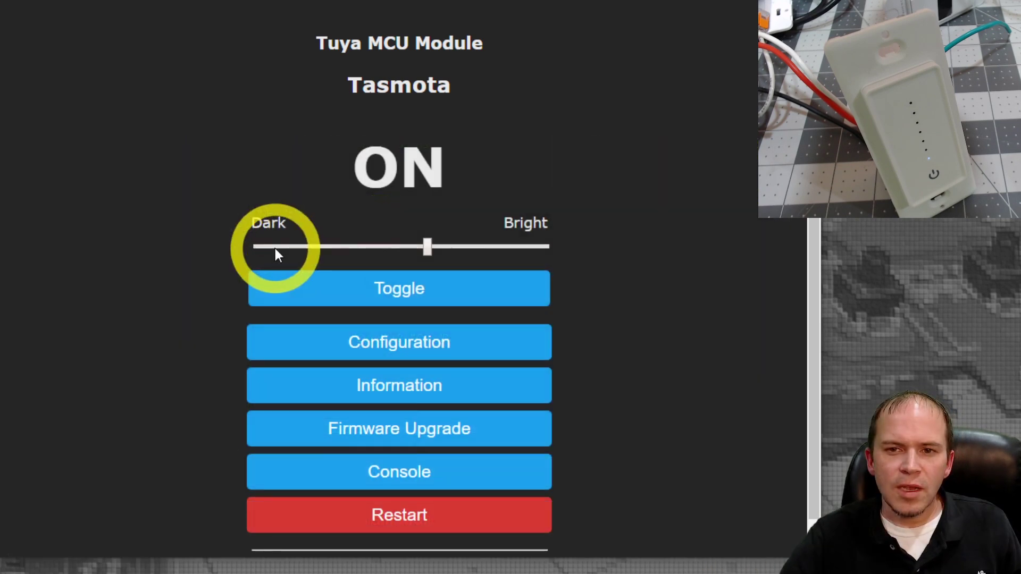
Test the slider at full, half, minimum and about one-third brightness.
click(542, 248)
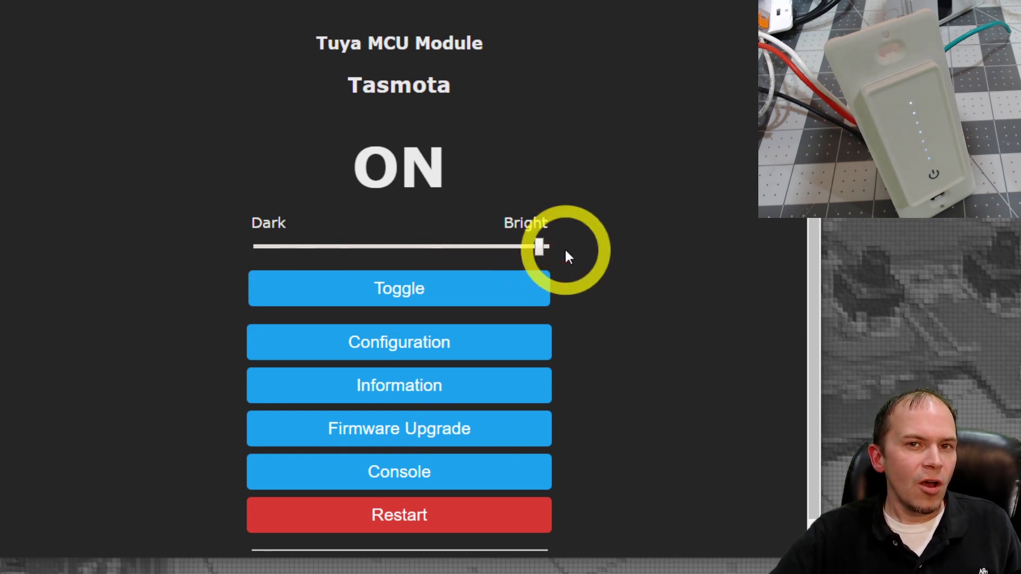
click(398, 246)
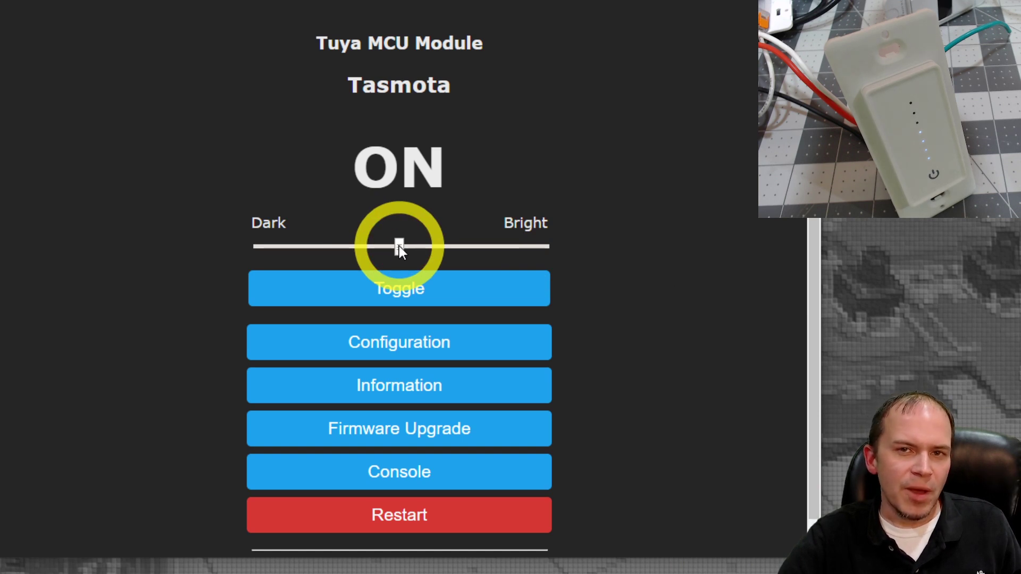
click(253, 243)
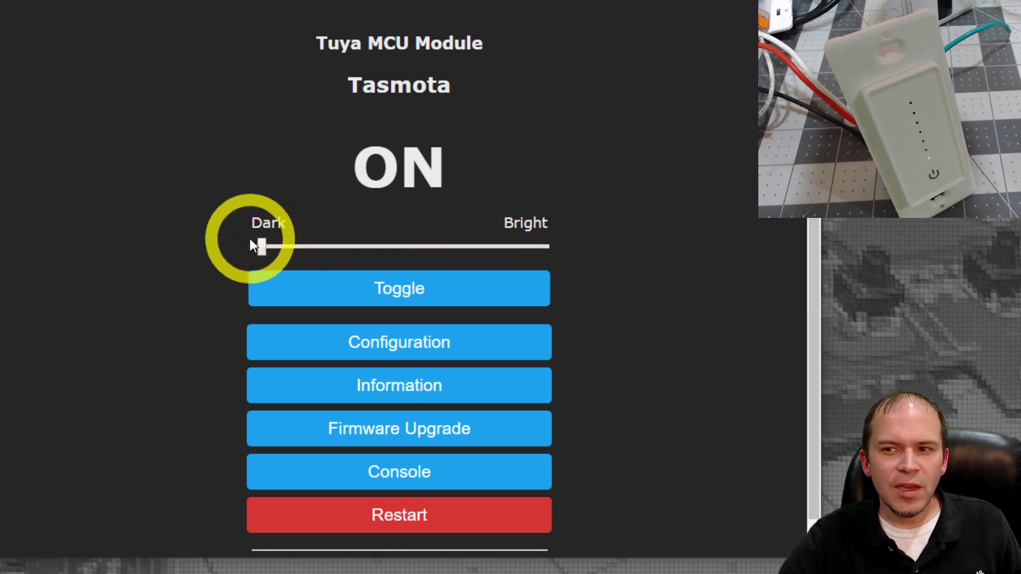
click(351, 246)
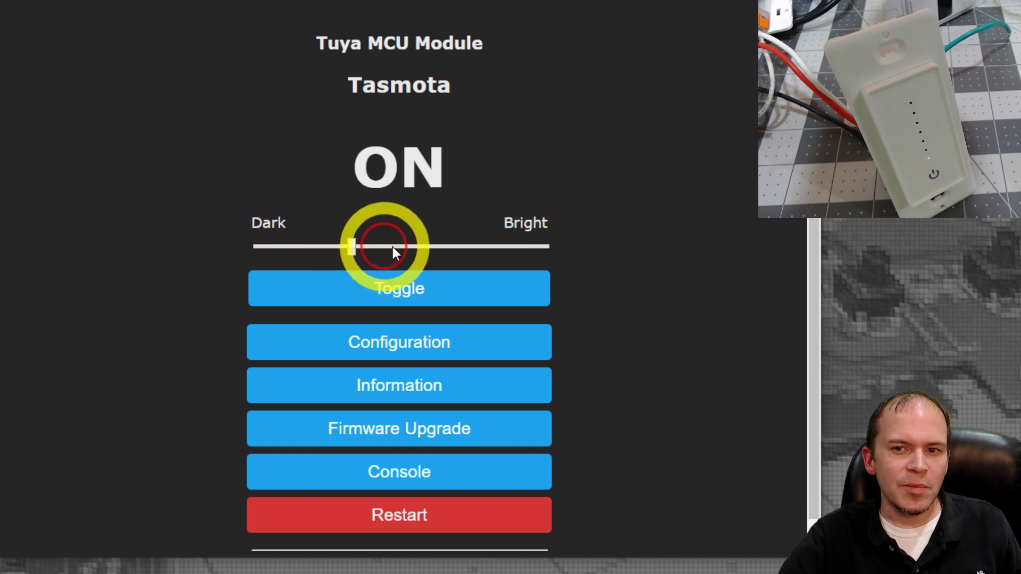
Toggle the light off and back on, then set brightness to about two-thirds.
click(433, 294)
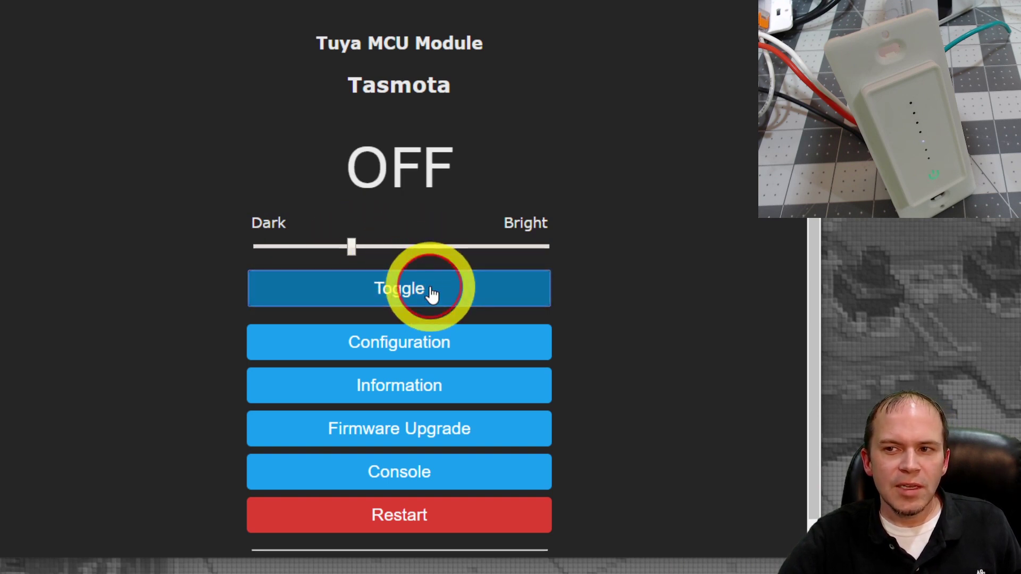
click(432, 294)
click(434, 246)
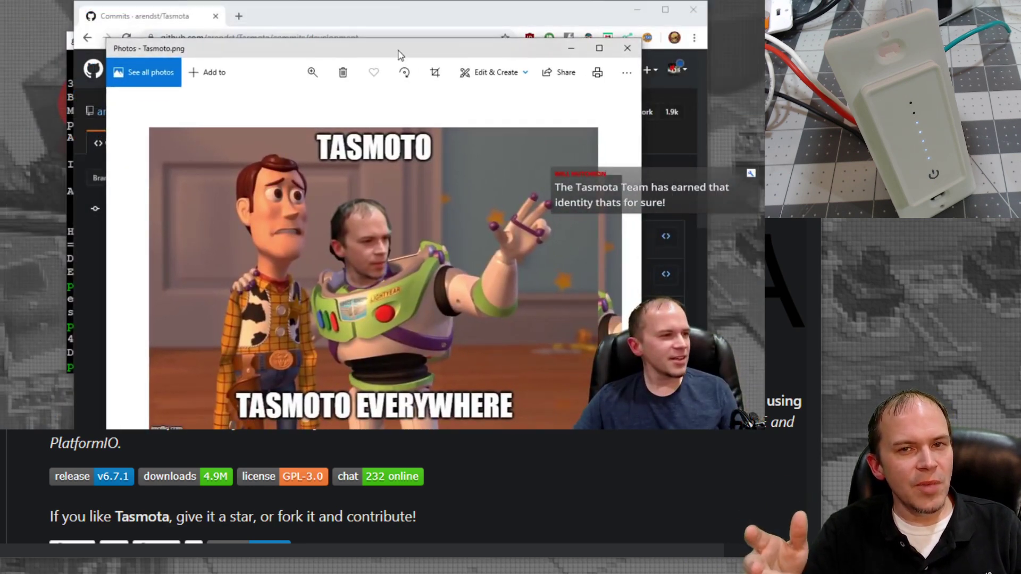
Drag the Tasmoto.png Photos window up and to the left over the browser.
drag(400, 54, 324, 29)
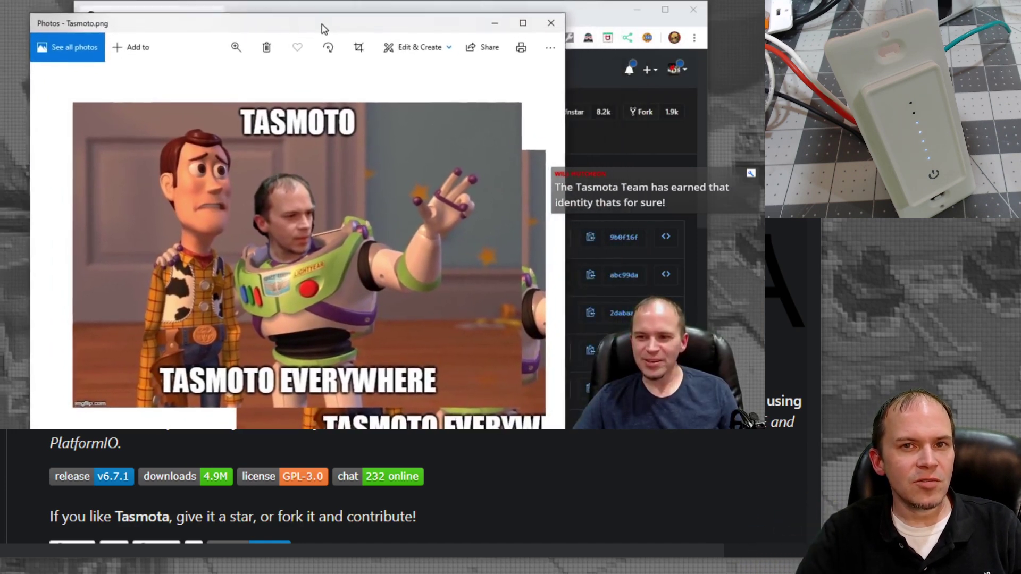